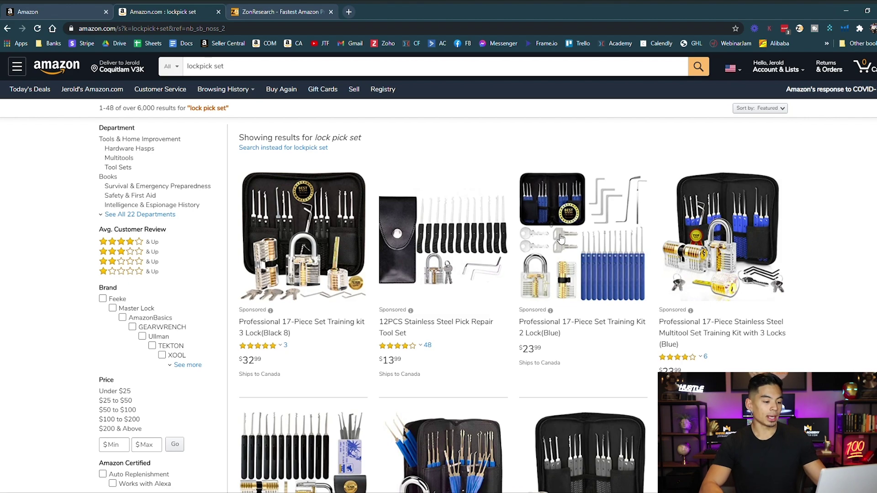
Open the Zonbase extension on the Amazon "lockpick set" results, review the products' sales, revenue and review figures, and close its overlay
key(Tab)
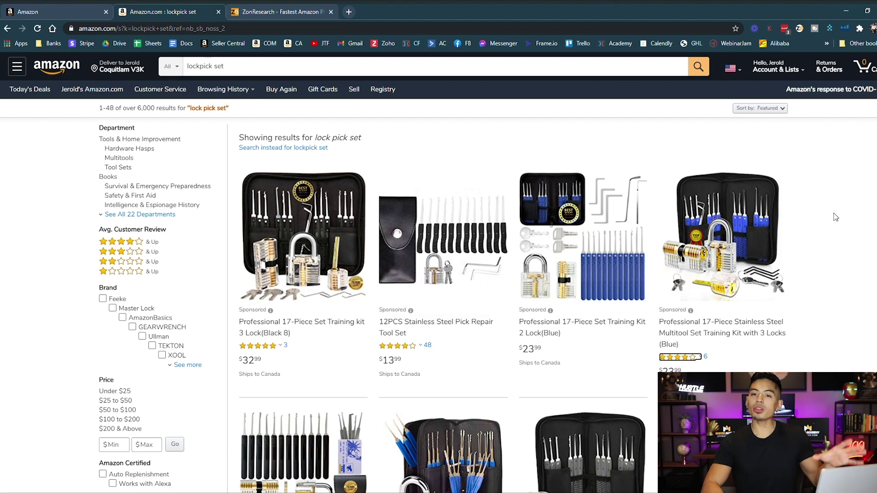
scroll(835, 218, down, 1)
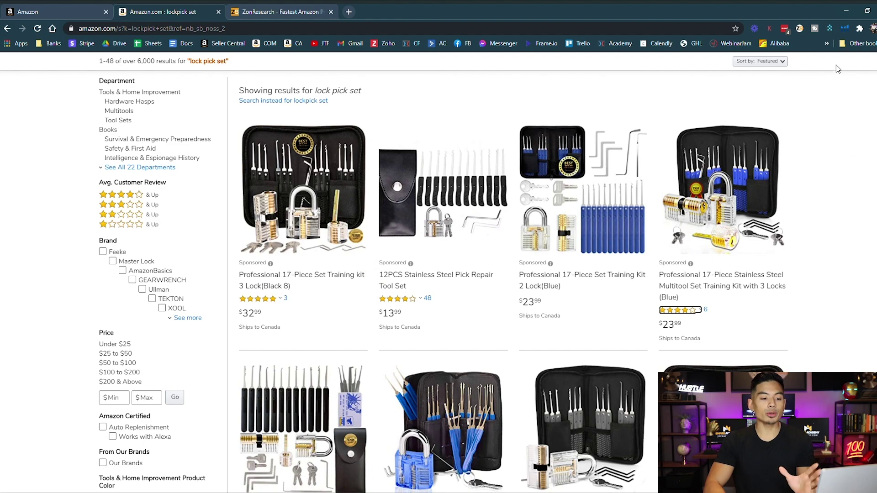
click(800, 29)
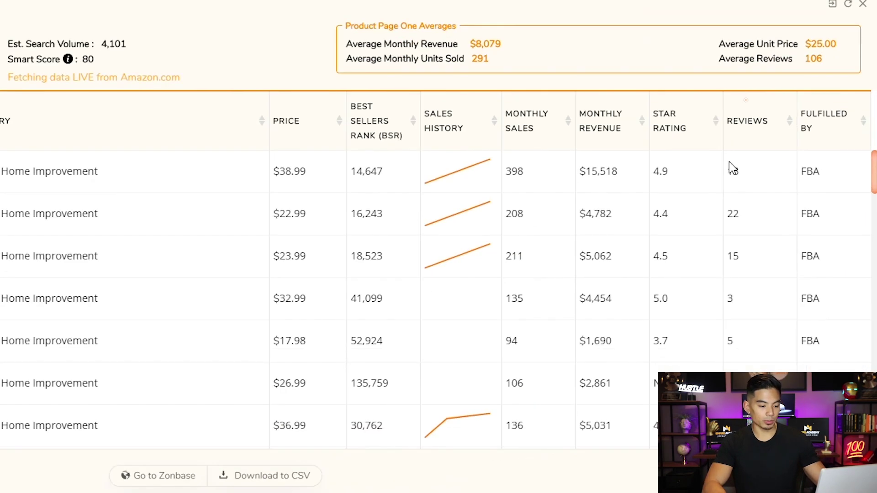
scroll(779, 178, down, 3)
scroll(739, 228, up, 3)
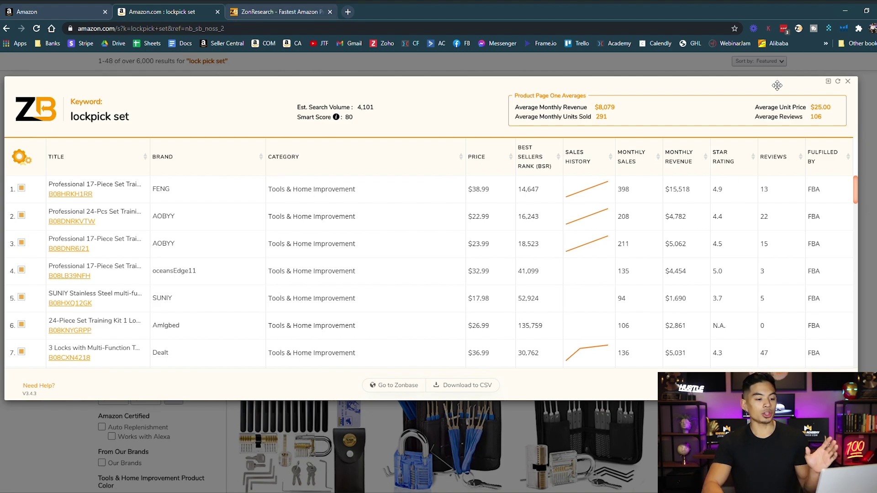
drag(663, 107, 644, 145)
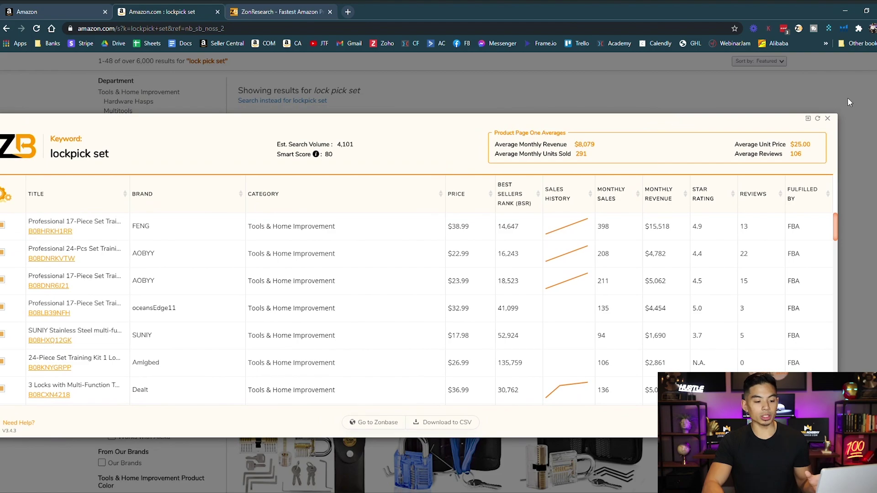
click(827, 120)
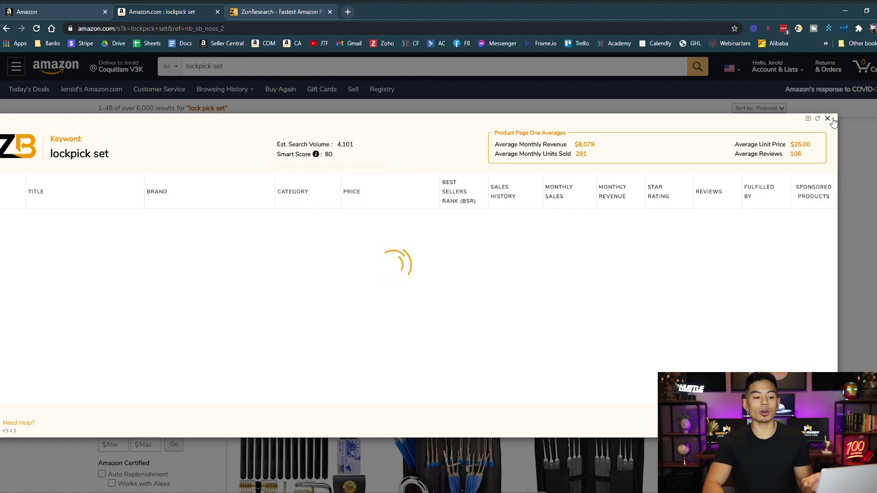
click(827, 118)
Copy the search term "lockpick set" from Amazon and look it up in Zonbase's Keywords tool for the US marketplace
click(191, 74)
key(ctrl+c)
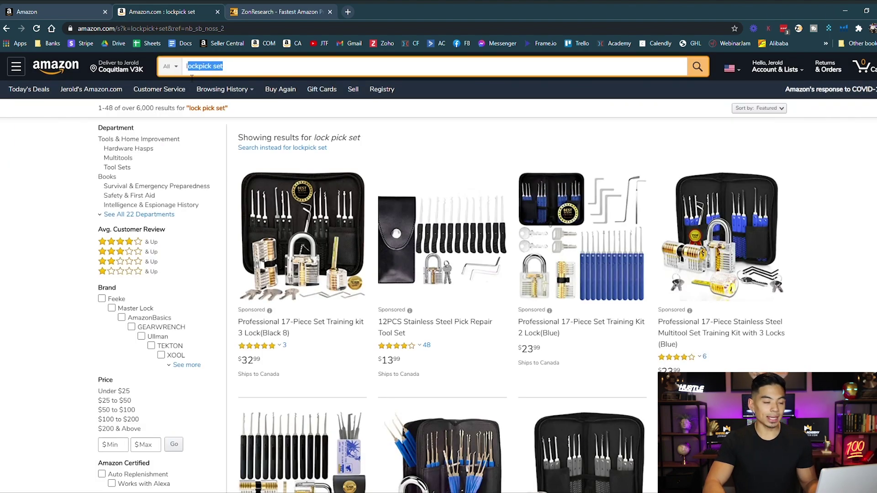
click(276, 12)
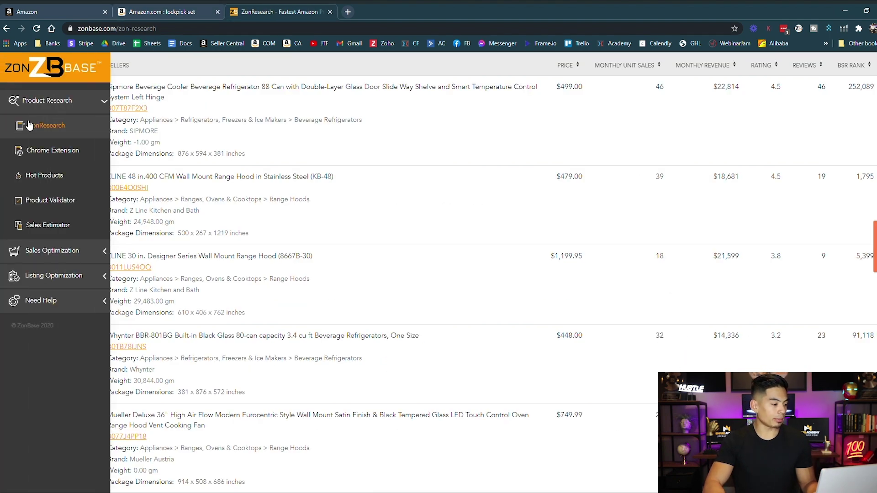
click(71, 252)
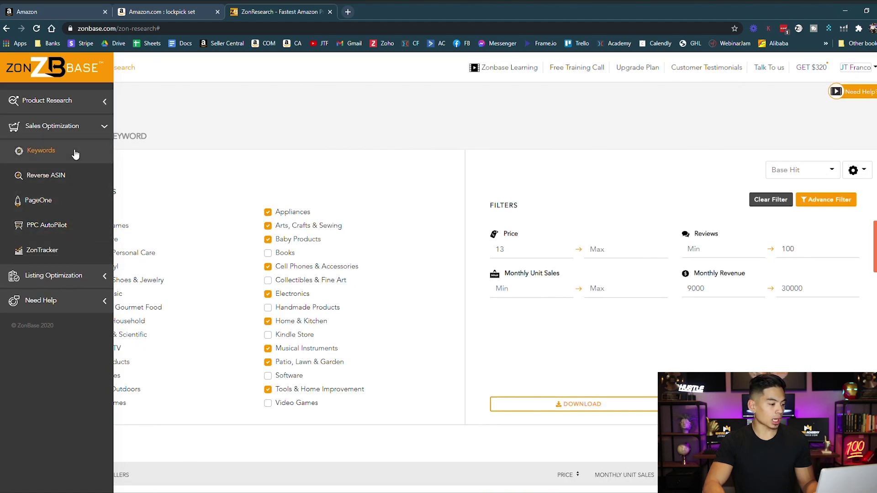
click(80, 155)
key(ctrl+v)
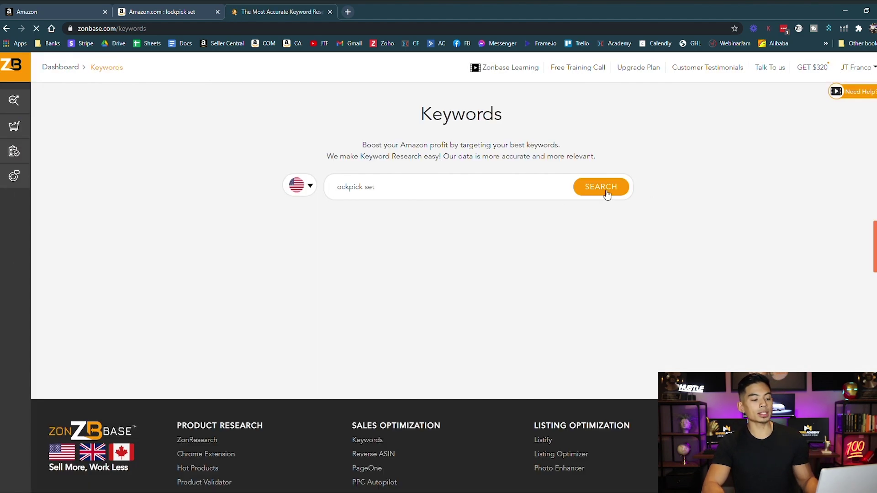
click(606, 191)
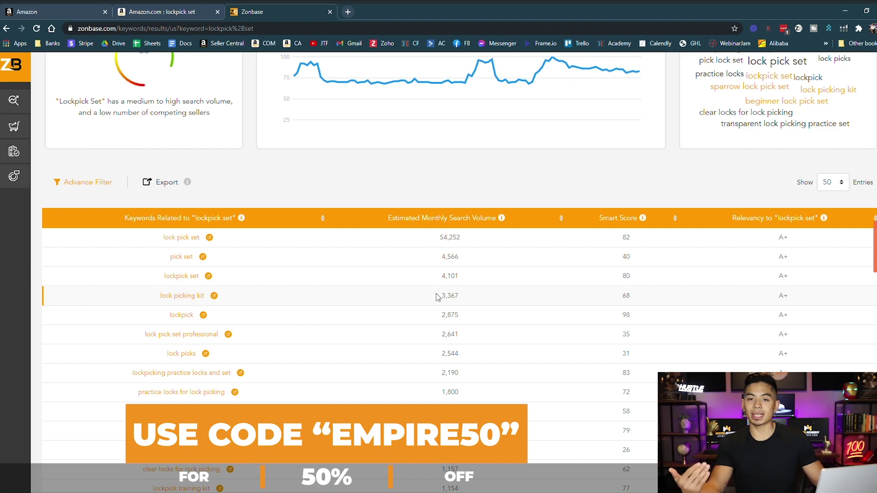
Examine the estimated monthly search volumes of the keywords related to "lockpick set", especially "lock pick set" and "pick set"
scroll(274, 251, down, 2)
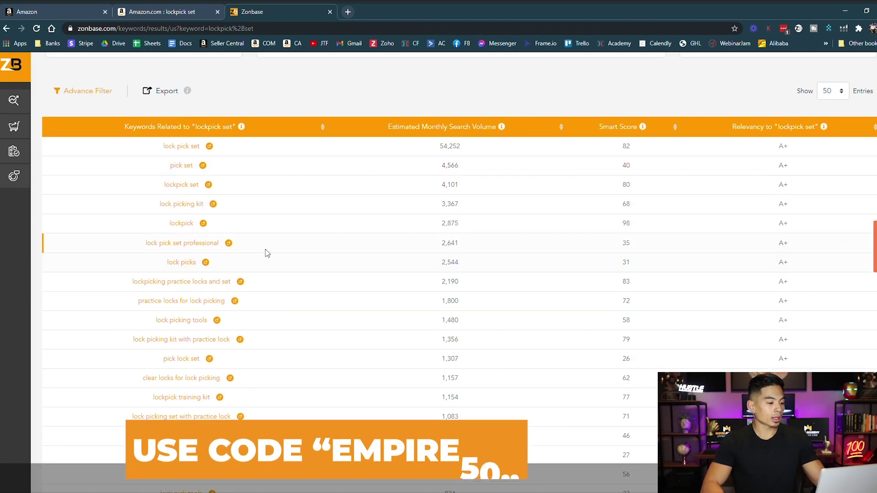
scroll(268, 253, up, 2)
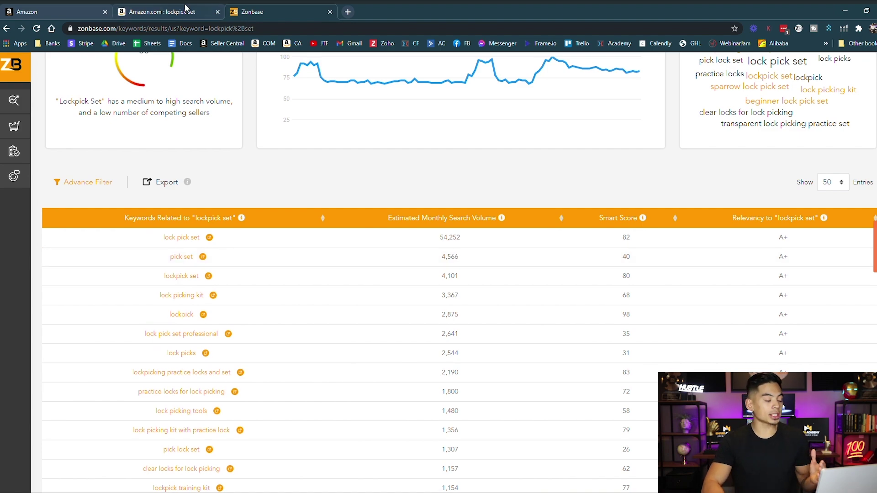
click(183, 11)
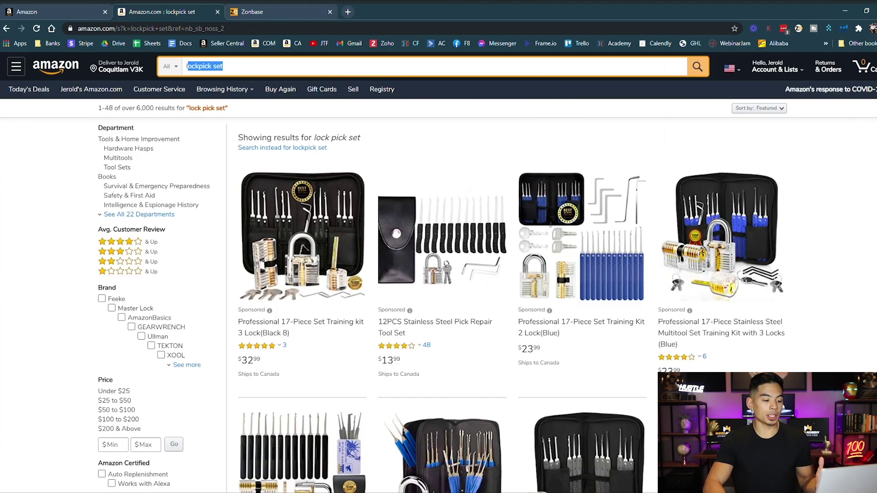
click(301, 12)
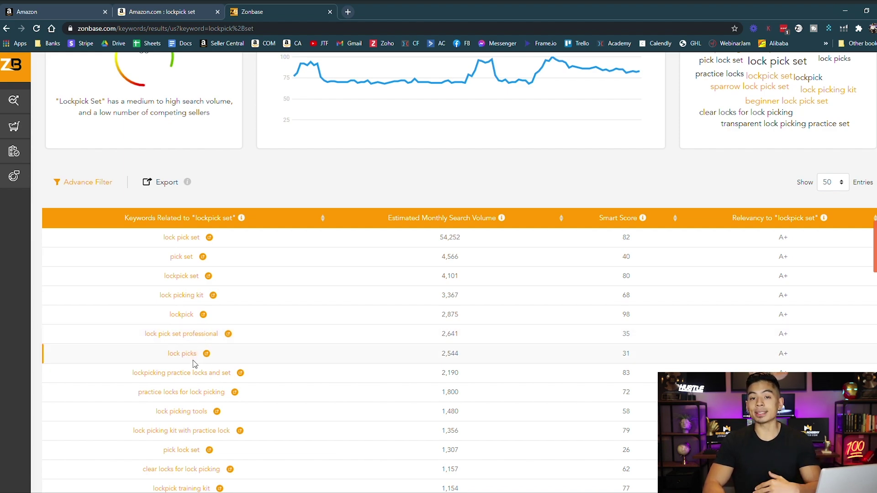
scroll(187, 201, down, 1)
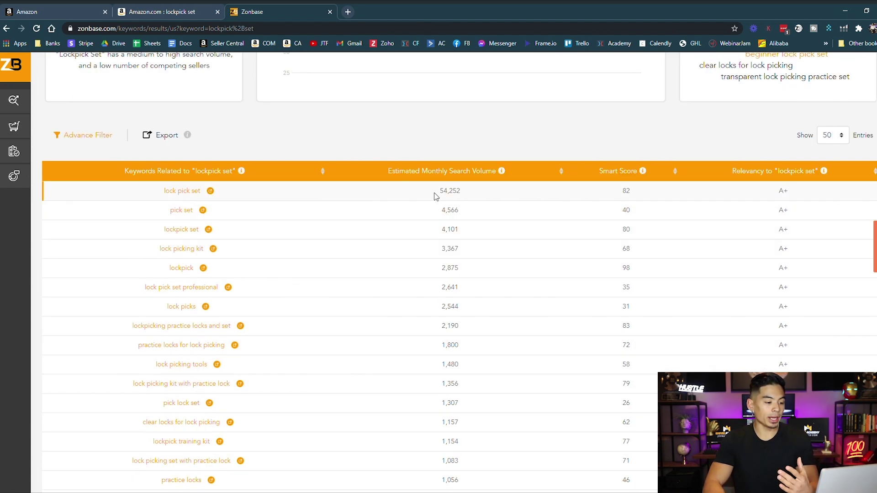
drag(435, 194, 500, 192)
click(500, 194)
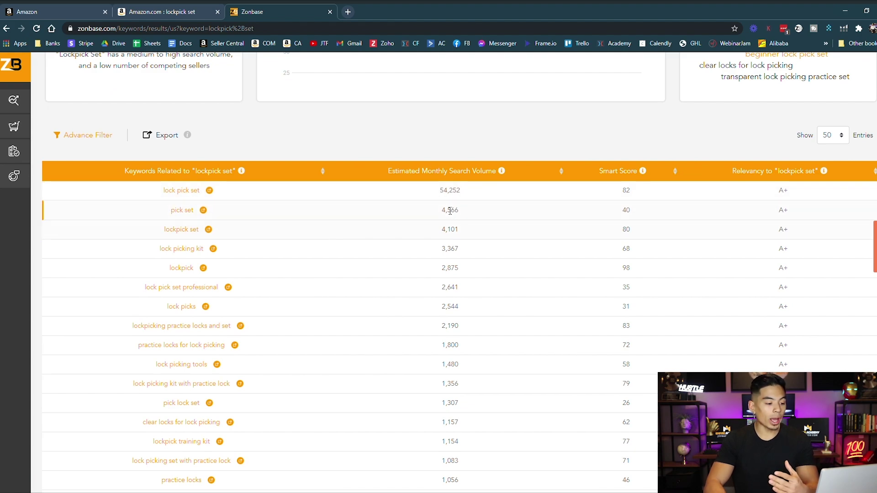
scroll(448, 206, down, 1)
drag(428, 166, 463, 146)
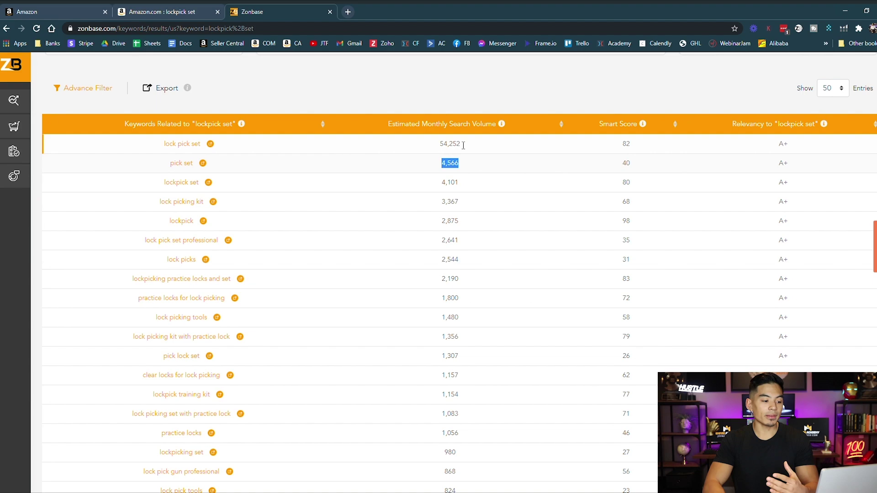
click(431, 149)
scroll(401, 268, up, 1)
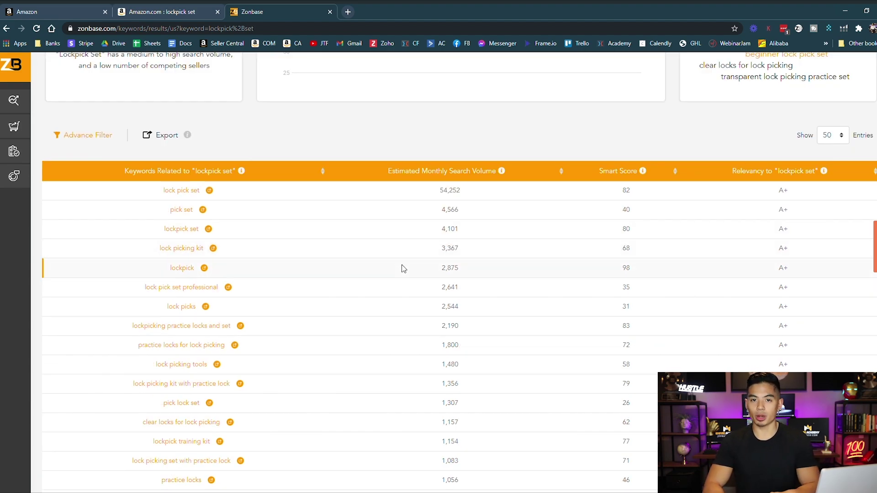
Review the longer list of related keywords and their search volumes, checking back against the Amazon search for "lockpick set"
scroll(402, 258, down, 2)
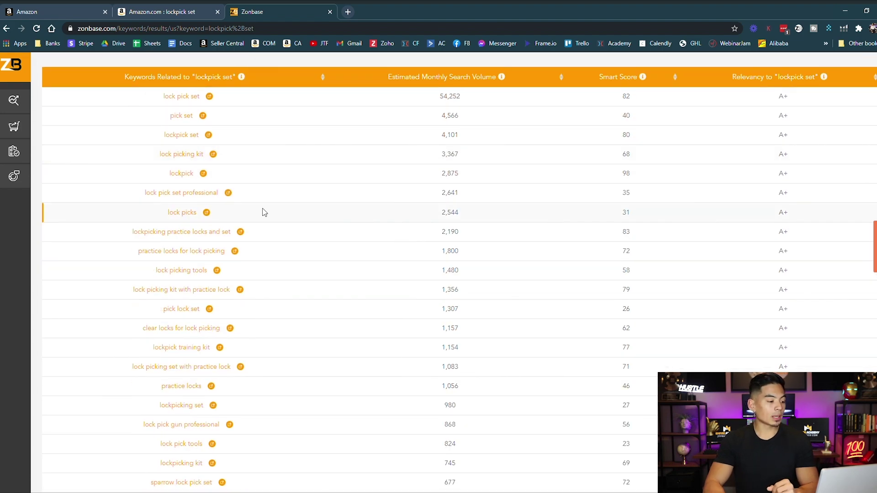
click(178, 10)
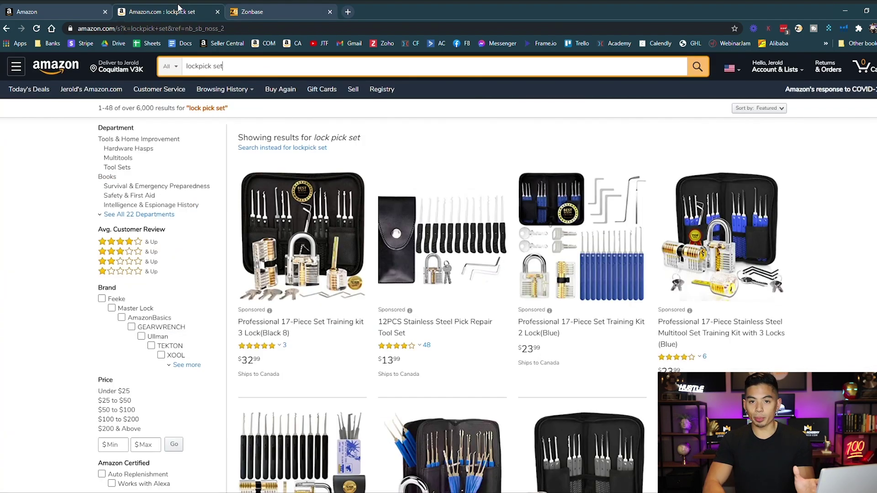
click(256, 10)
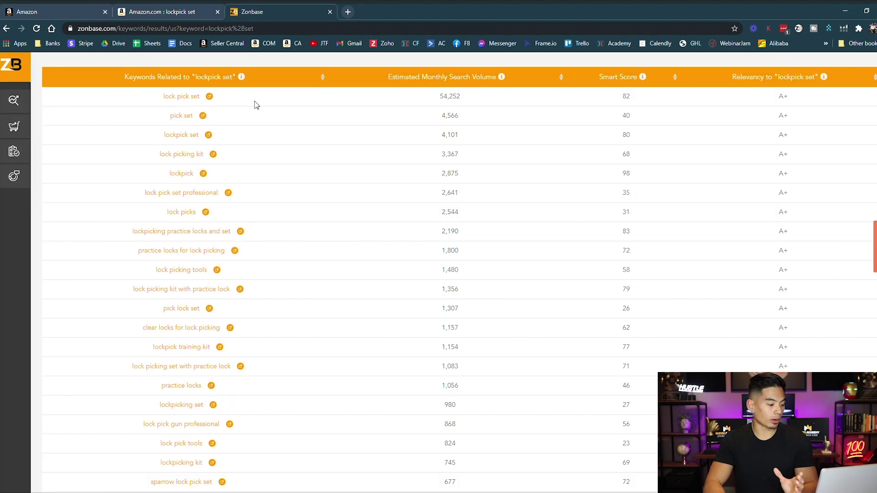
scroll(248, 450, down, 4)
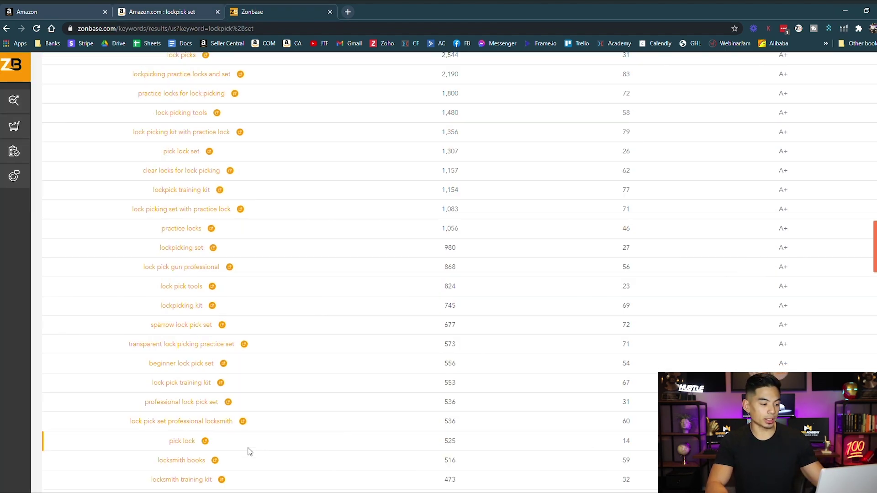
scroll(297, 280, up, 6)
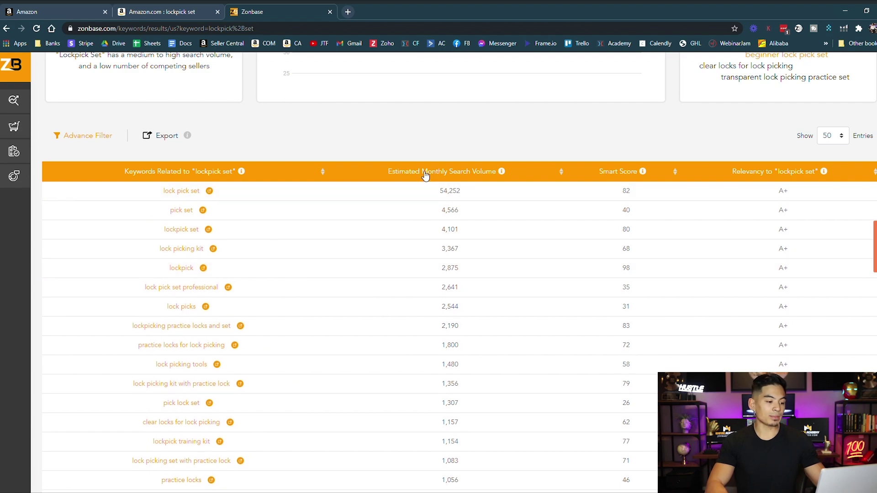
scroll(442, 185, down, 4)
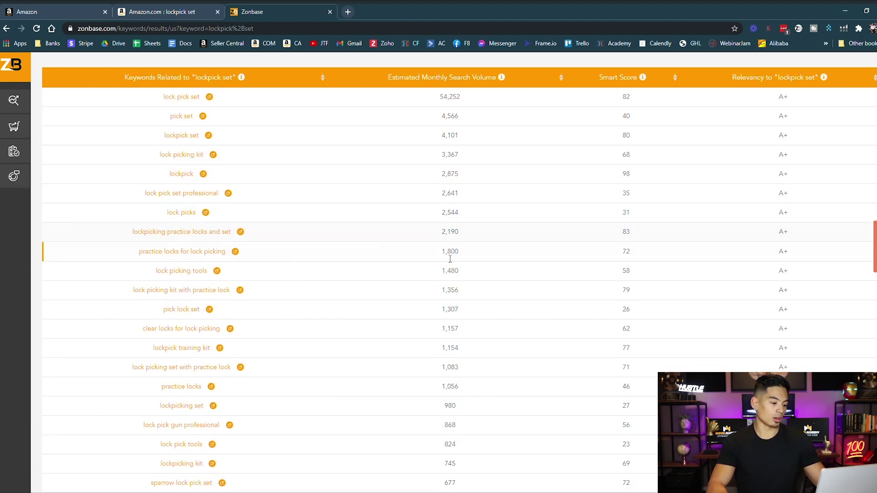
scroll(442, 309, up, 6)
scroll(453, 207, down, 2)
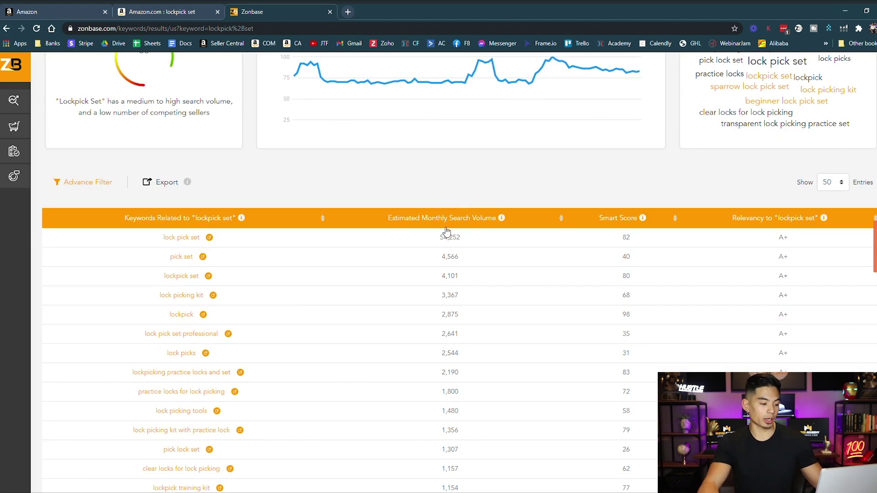
Switch to the Amazon "lockpick set" results and browse the competing listings with their prices and ratings
click(182, 8)
scroll(621, 284, up, 10)
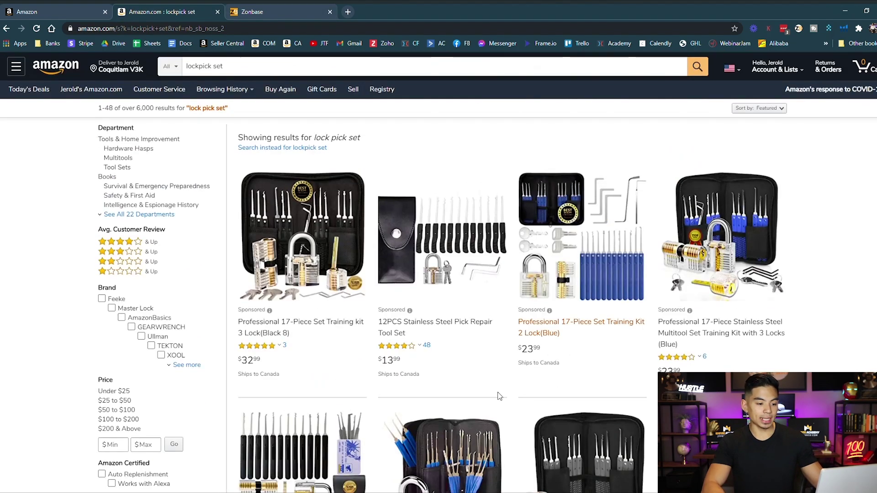
scroll(395, 217, down, 15)
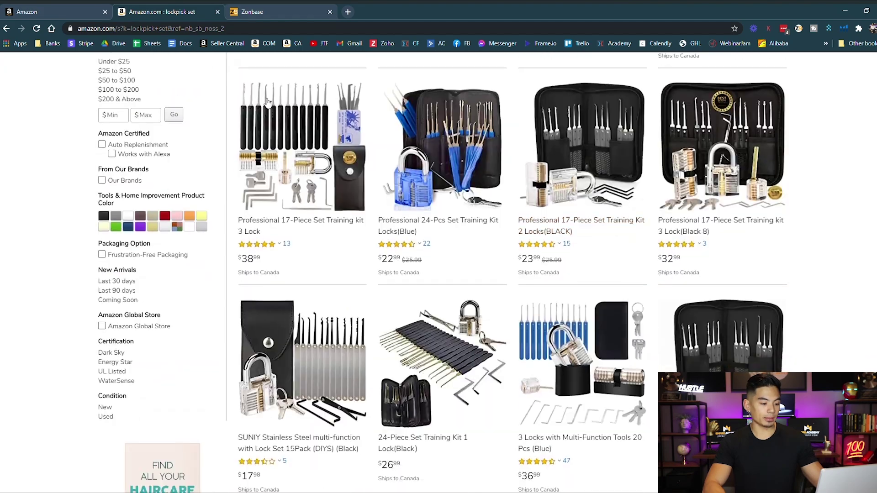
scroll(387, 149, up, 8)
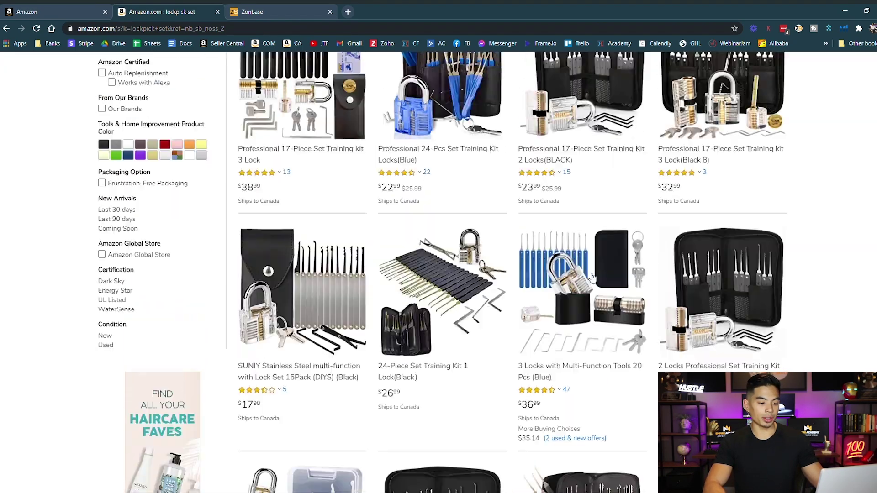
scroll(512, 306, up, 5)
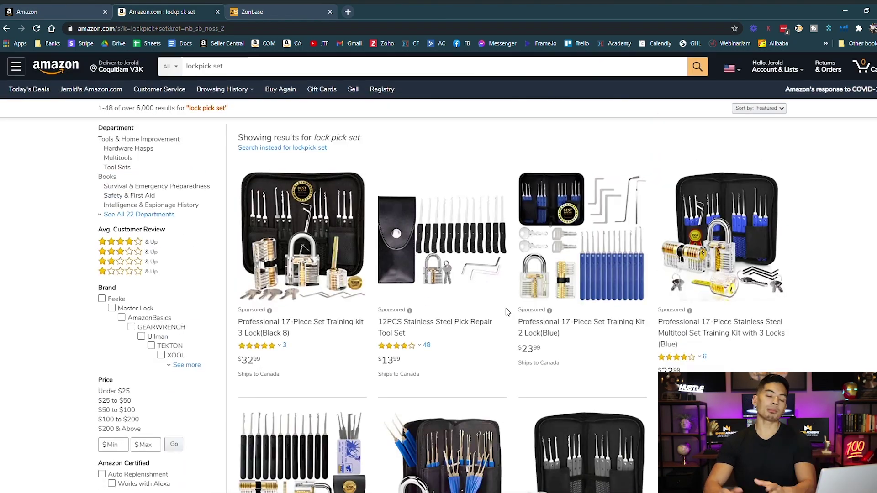
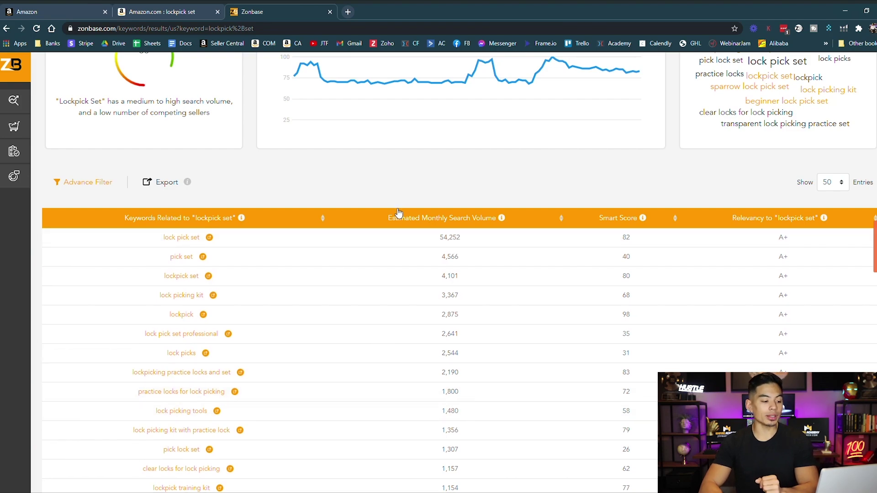
Return to the Zonbase keyword results and compare the estimated monthly search volumes with the competing Amazon listings
drag(389, 220, 500, 196)
click(504, 198)
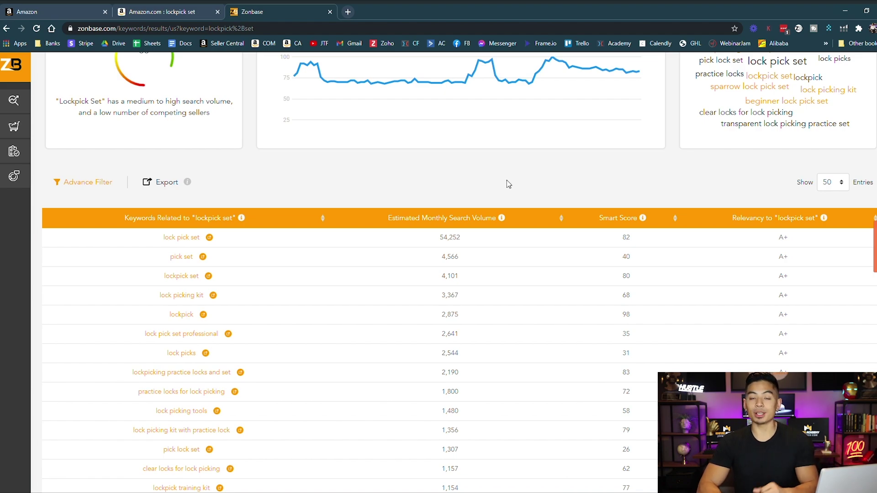
click(169, 8)
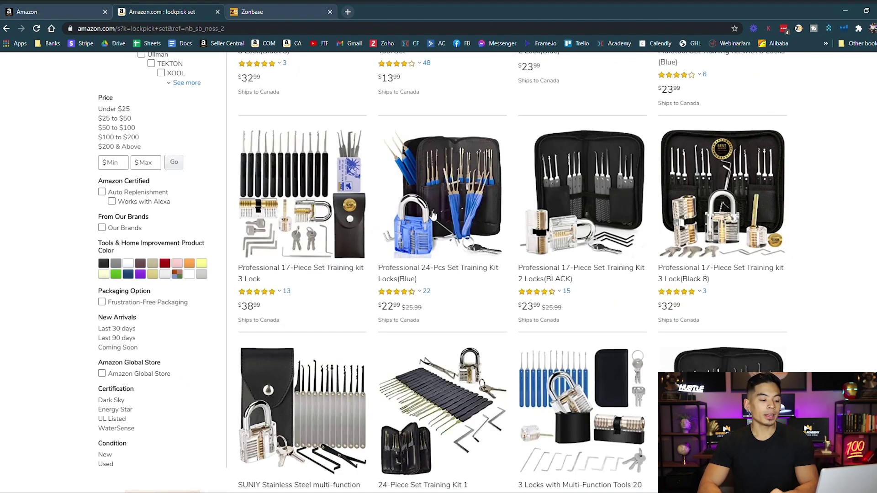
scroll(435, 228, up, 6)
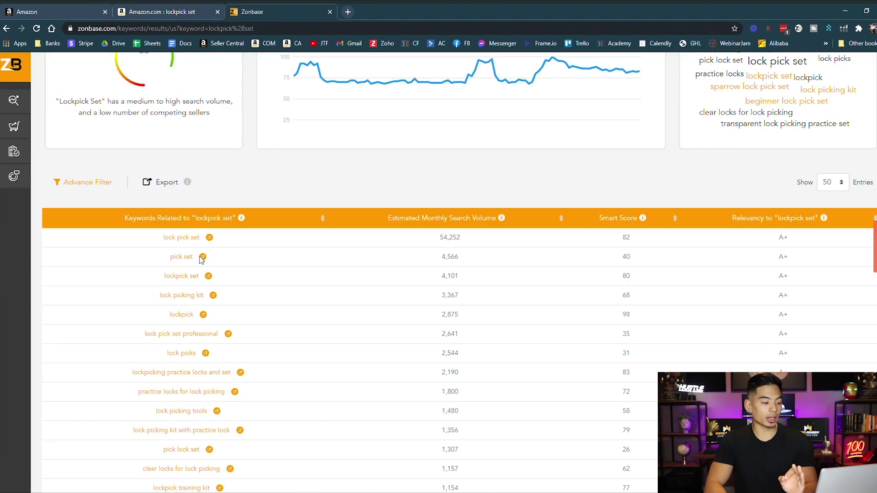
scroll(202, 259, down, 3)
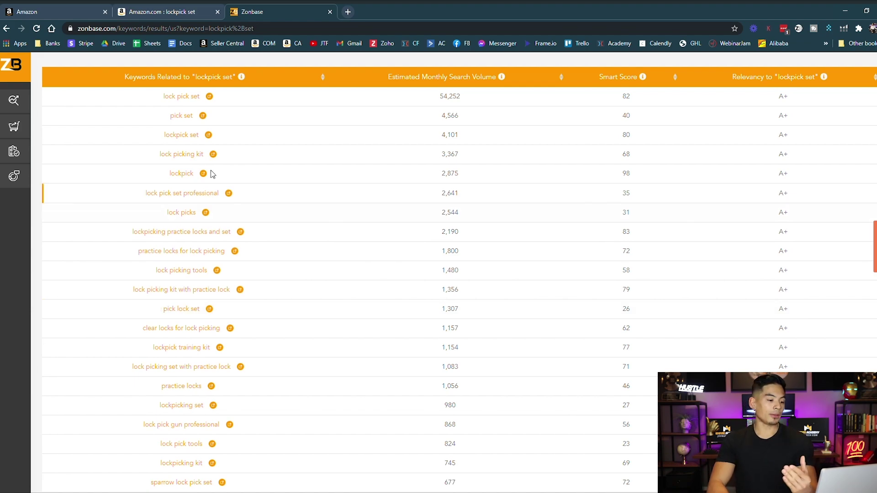
Compare the keywords related to "lockpick set" in Zonbase with the prices and ratings of the competing Amazon listings
scroll(160, 420, down, 2)
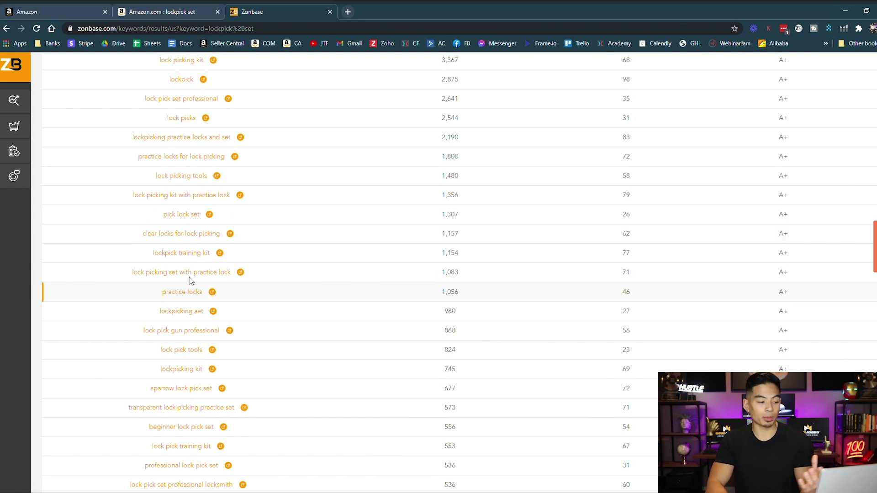
scroll(245, 364, up, 4)
click(184, 9)
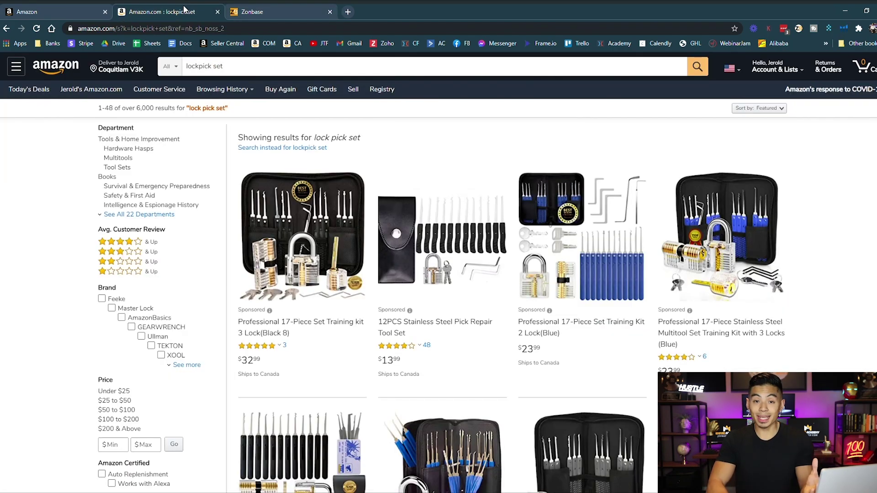
scroll(409, 189, down, 3)
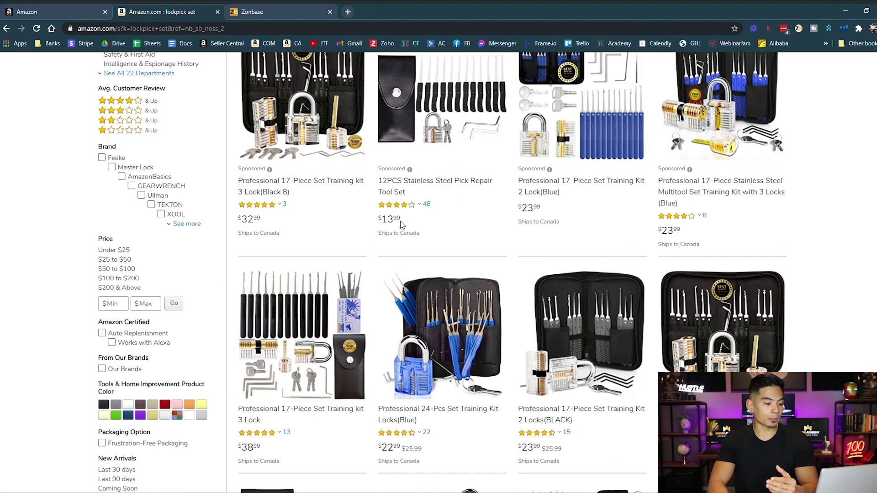
scroll(540, 207, down, 3)
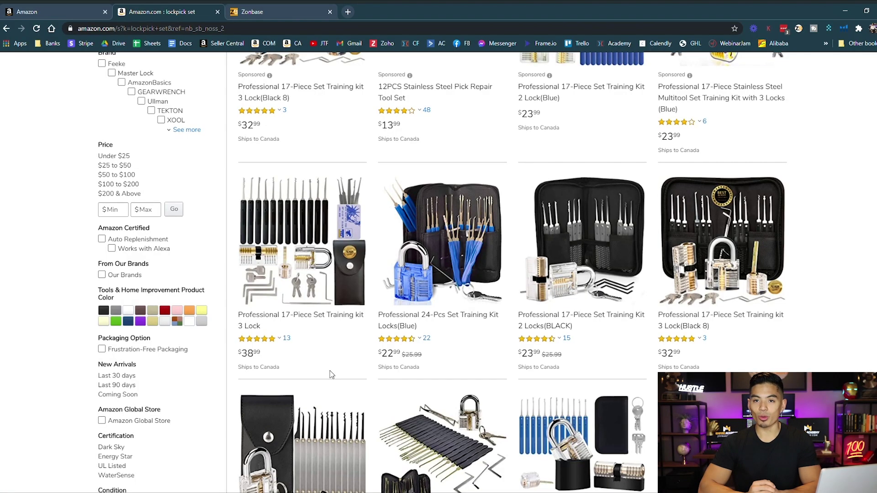
scroll(331, 374, up, 5)
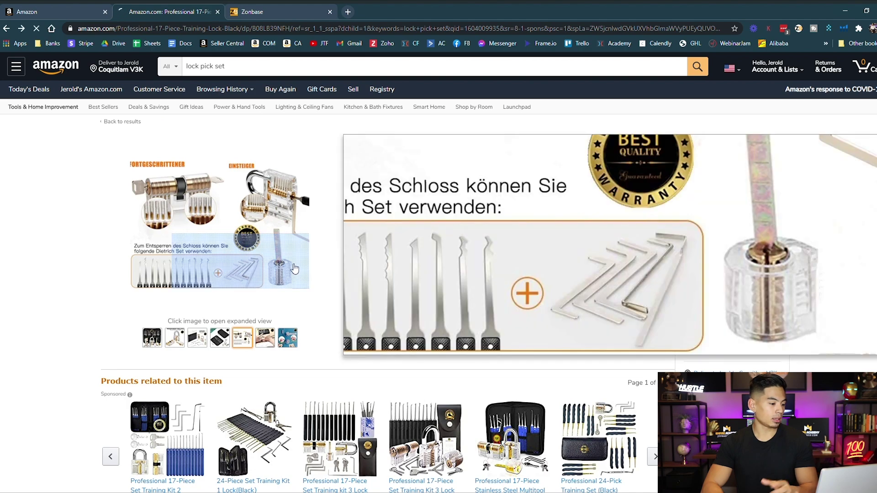
Return from the product page to the Amazon "lockpick set" results and browse the competing listings down to the Best Seller items
key(alt+Left)
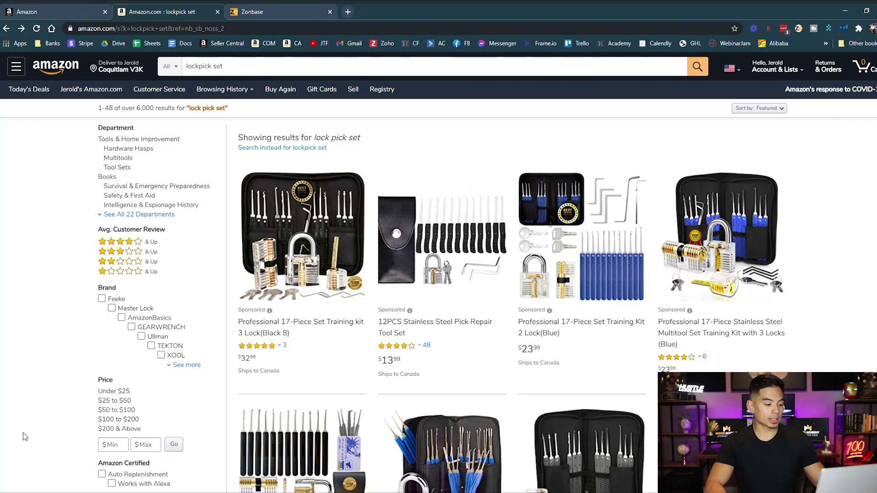
scroll(519, 337, down, 12)
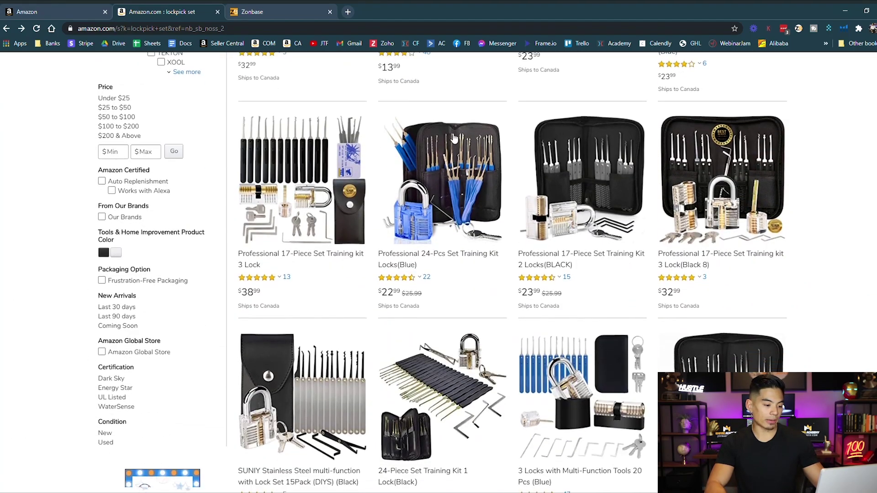
scroll(417, 238, down, 4)
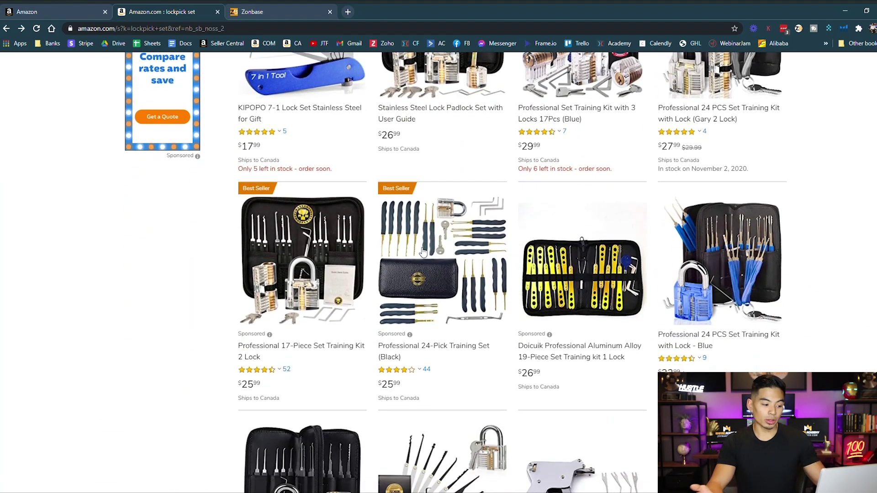
scroll(409, 252, up, 10)
scroll(406, 251, up, 5)
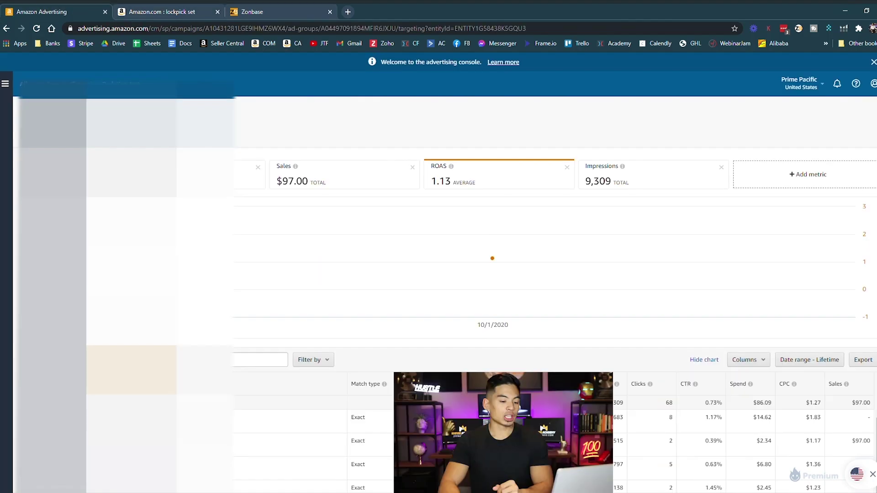
Switch to the Amazon Advertising campaign and examine its sales, ROAS, impressions, clicks, spend and cost per click
click(42, 8)
scroll(548, 293, down, 4)
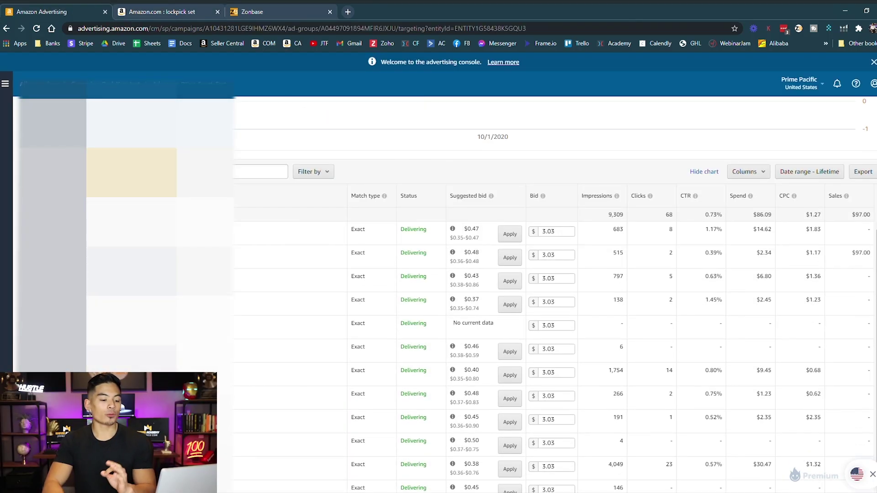
scroll(548, 292, down, 3)
scroll(548, 292, up, 7)
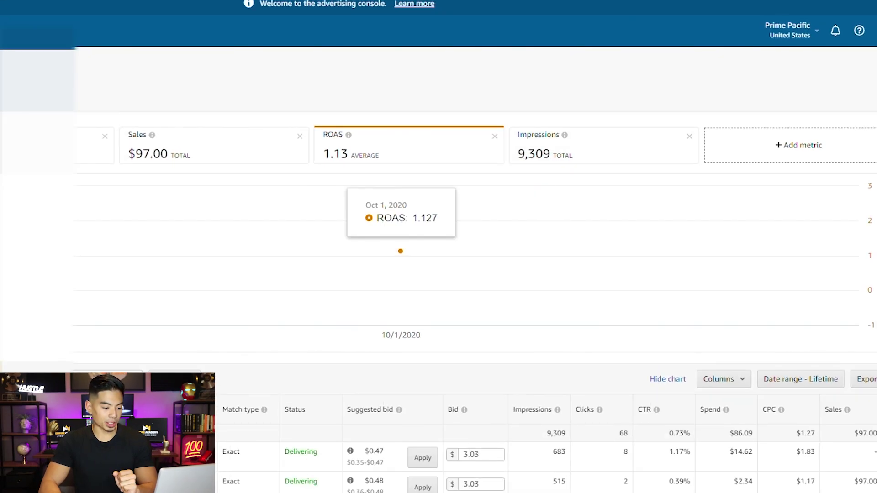
scroll(475, 269, down, 3)
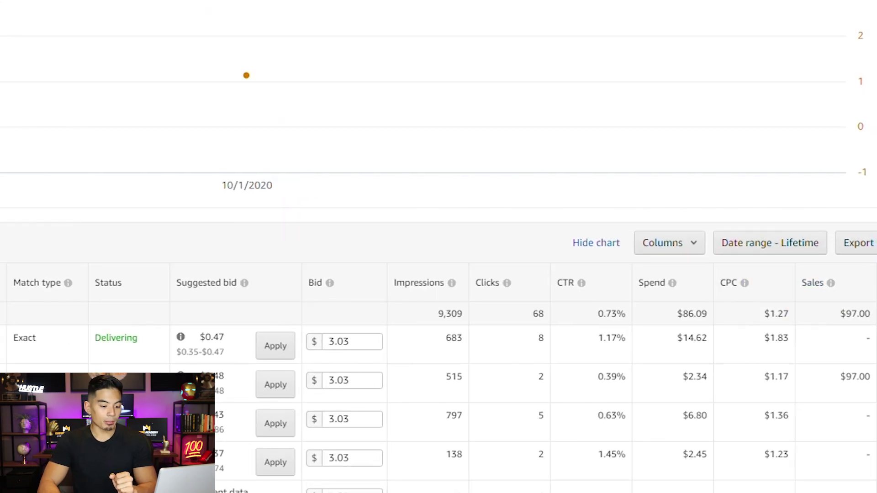
scroll(776, 316, down, 3)
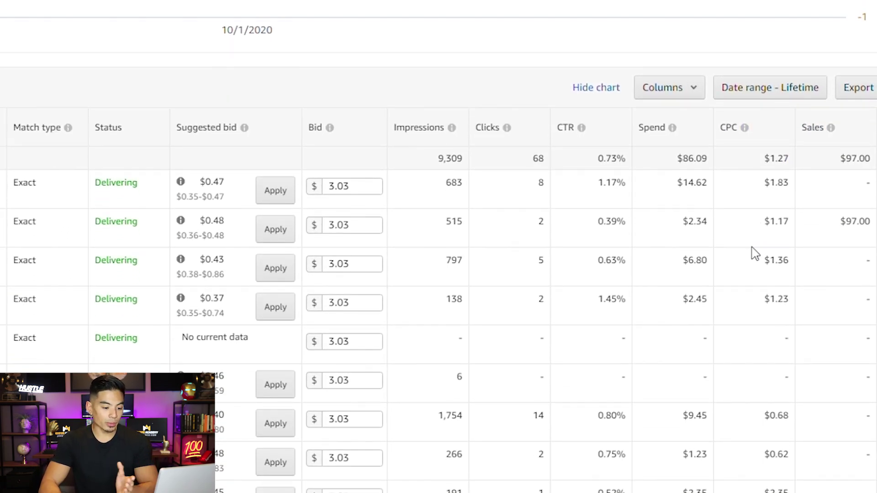
scroll(753, 251, down, 2)
scroll(566, 250, up, 2)
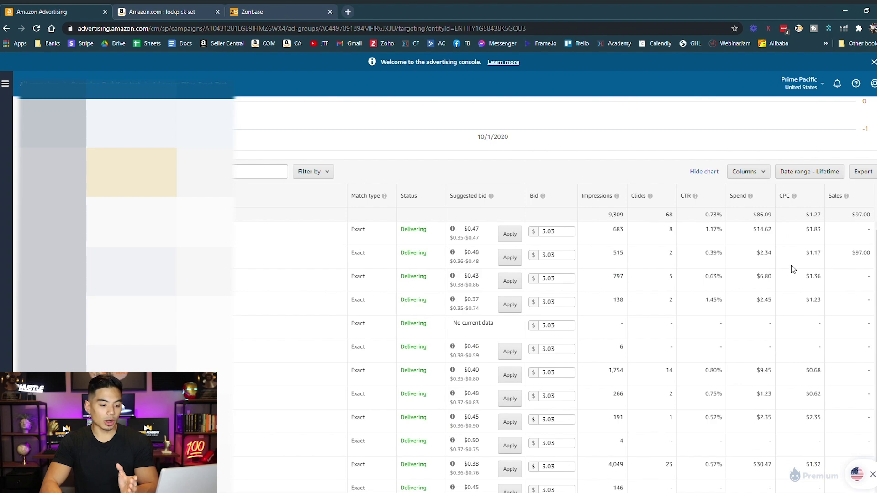
Review the cost per click of every exact-match keyword in the advertising campaign's targeting table
scroll(793, 269, down, 5)
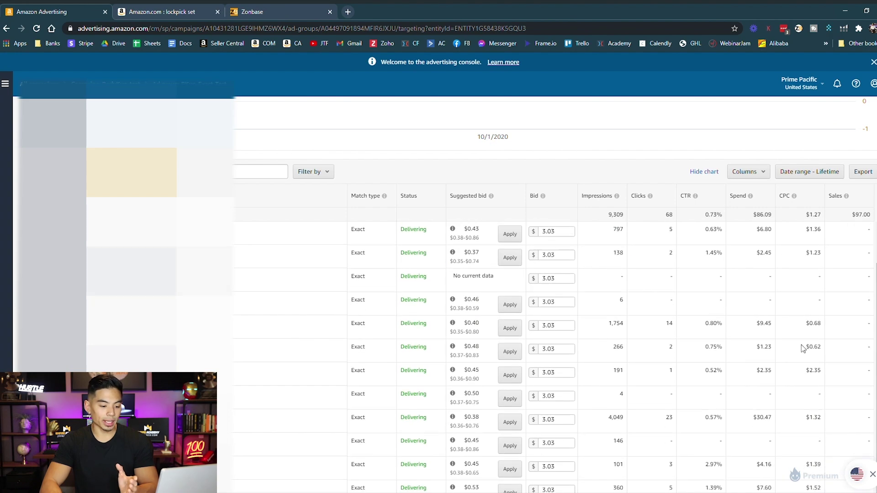
scroll(801, 364, down, 1)
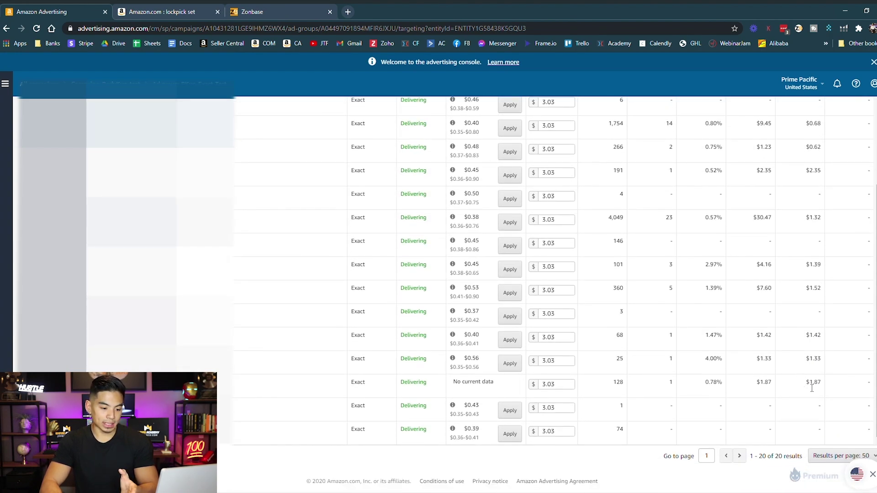
scroll(812, 389, up, 6)
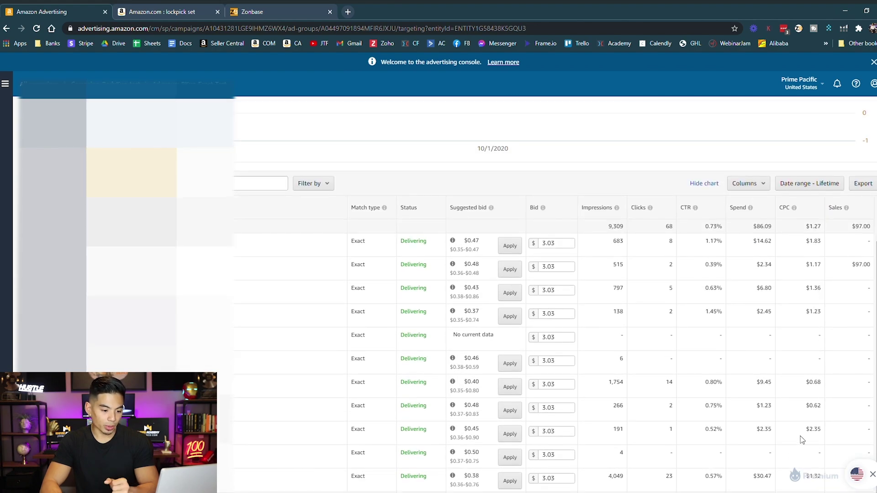
Compare the campaign's keyword impressions and costs with the monthly search volume of "lock pick set" in Zonbase
scroll(802, 345, down, 2)
scroll(802, 344, up, 2)
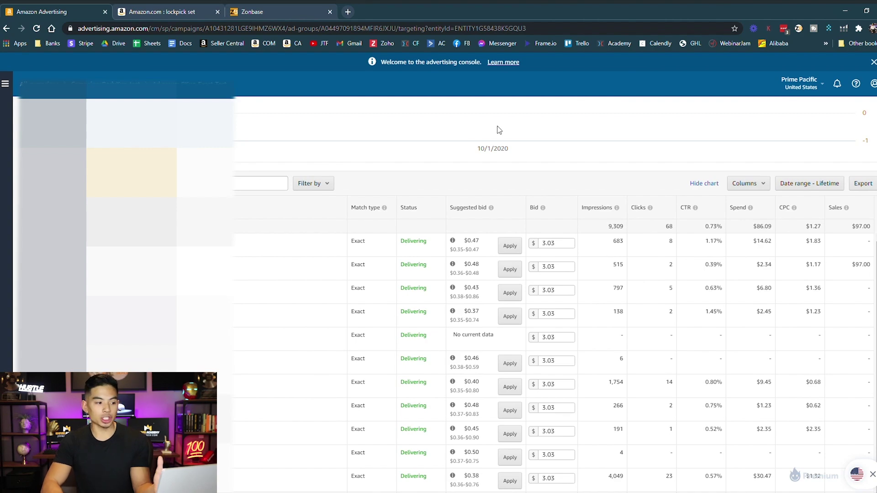
click(246, 8)
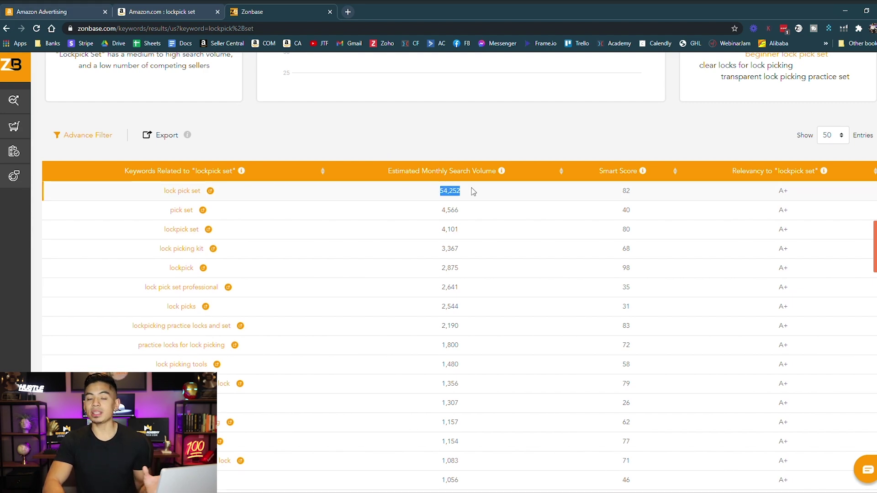
key(ctrl+1)
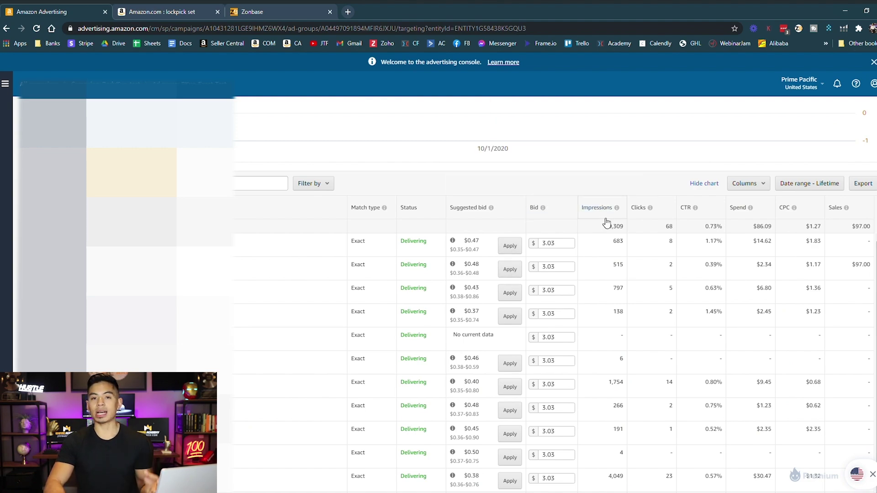
Check the Best Sellers Rank of Amazon's black 17-piece training kit with two locks, and return to the search results
click(214, 9)
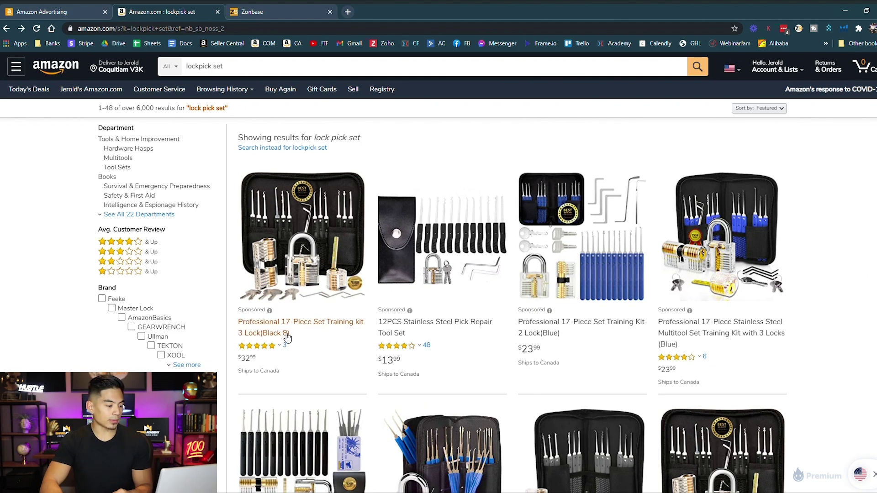
scroll(302, 254, down, 2)
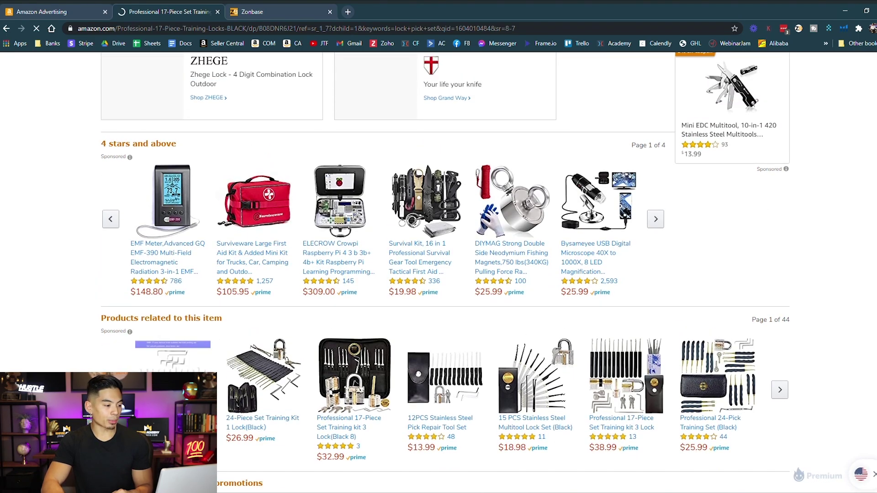
scroll(428, 201, down, 5)
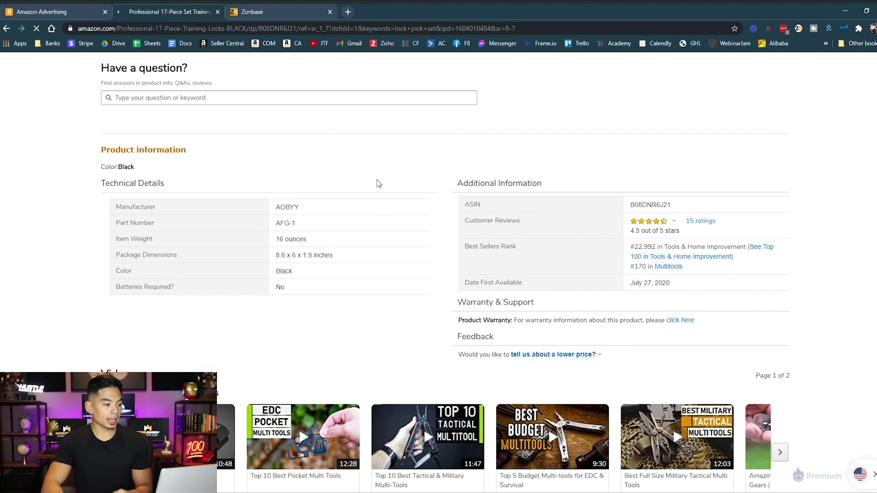
key(alt+Left)
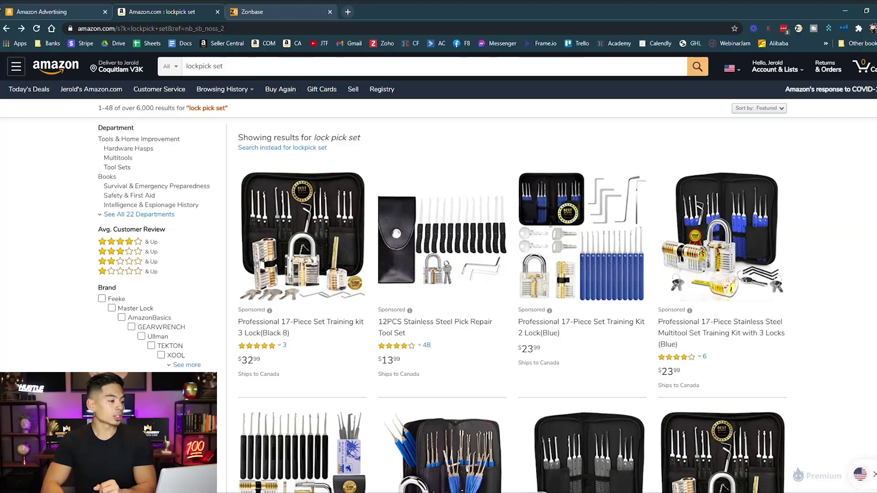
Compare the campaign's cost per click with the Zonbase keyword search volumes and the competing Amazon listings
click(55, 12)
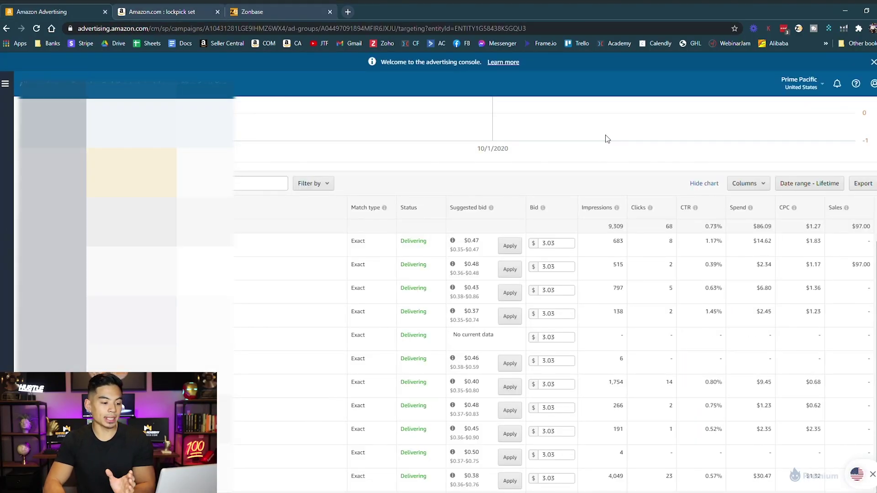
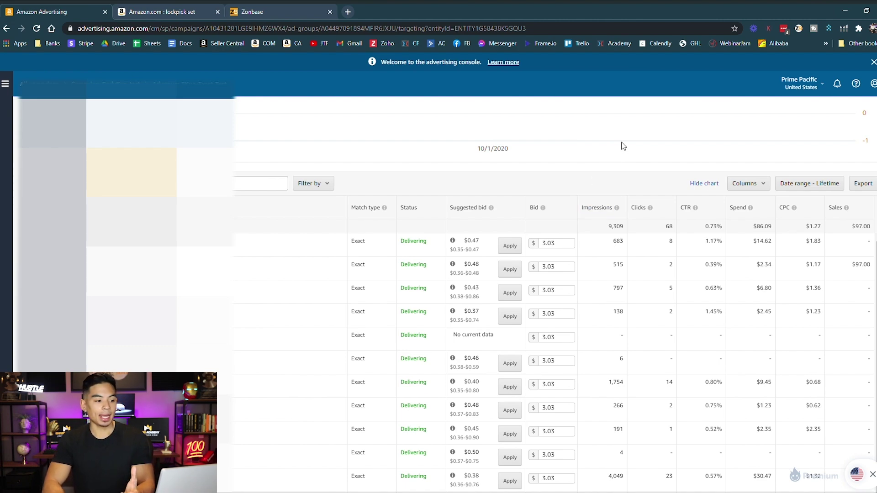
click(254, 10)
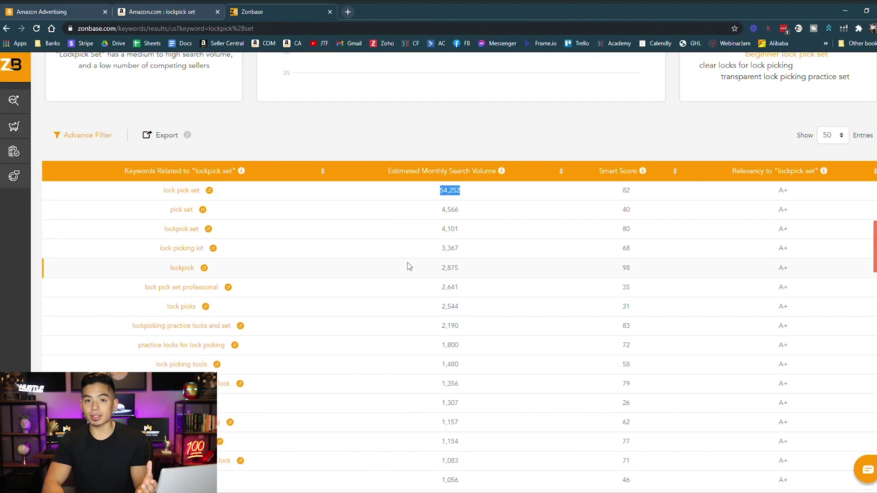
click(22, 8)
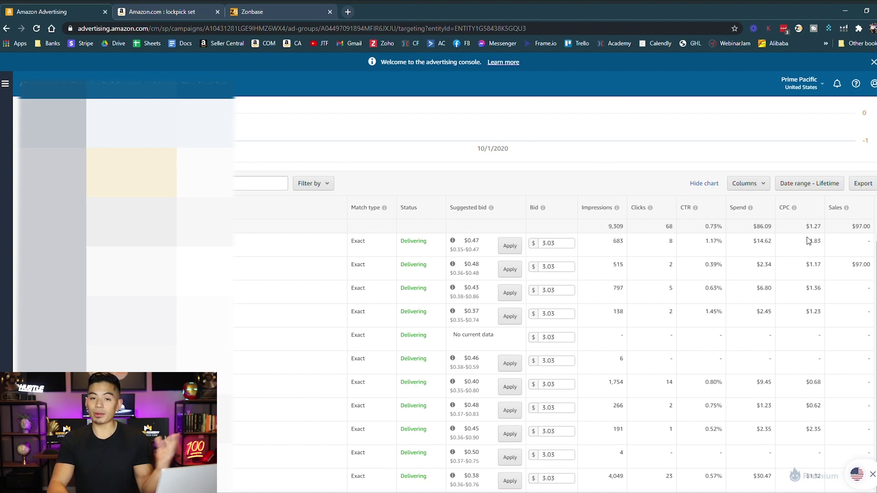
click(245, 7)
click(138, 8)
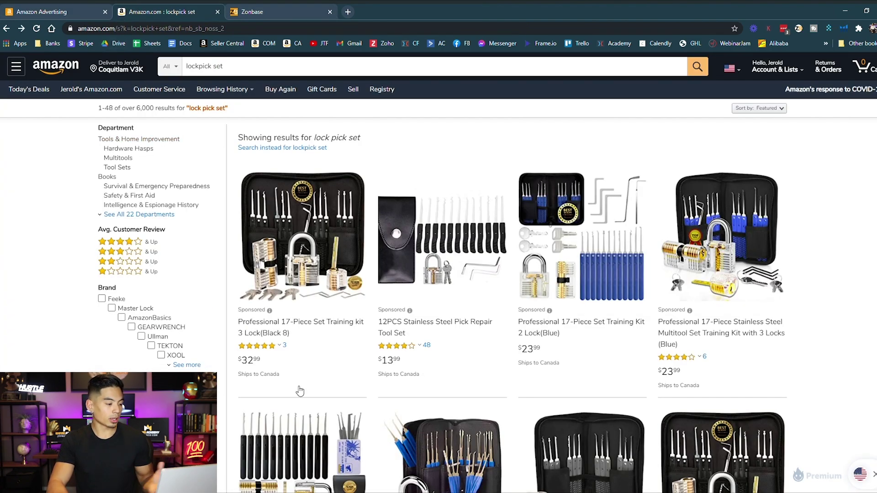
Return to the Amazon Advertising campaign and check the impressions and clicks of its keywords
click(71, 8)
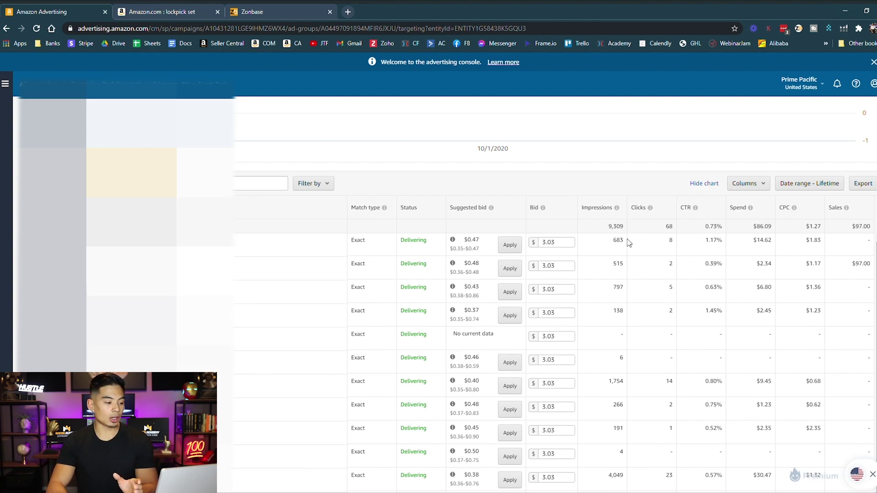
scroll(501, 253, up, 2)
scroll(501, 253, down, 2)
Examine the Zonbase search volume of "lock pick set" against the volumes of the related keywords below it
key(ctrl+3)
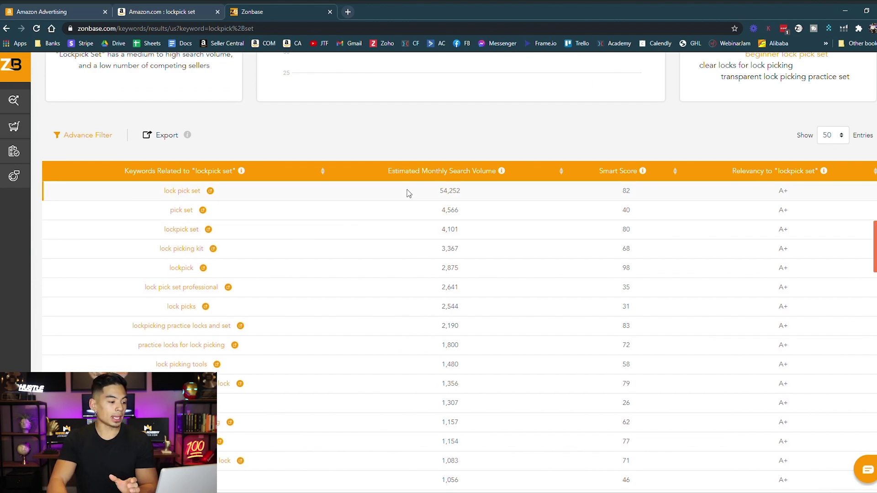
drag(419, 198, 466, 197)
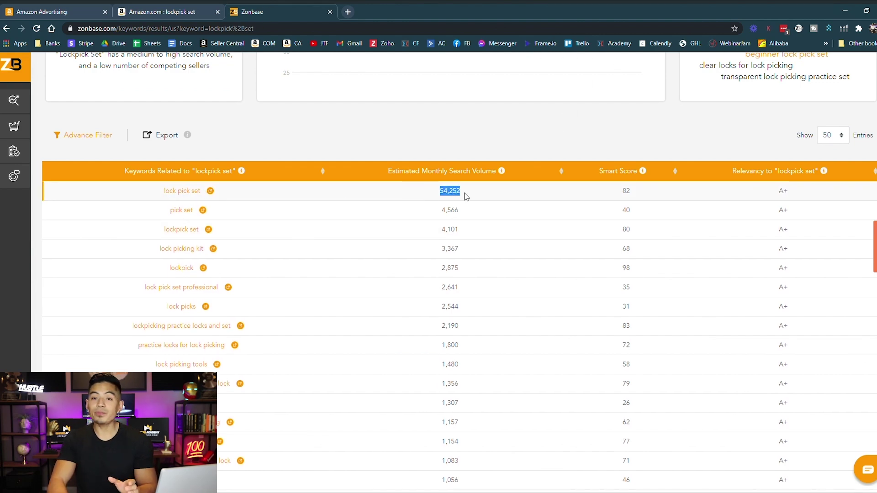
click(452, 140)
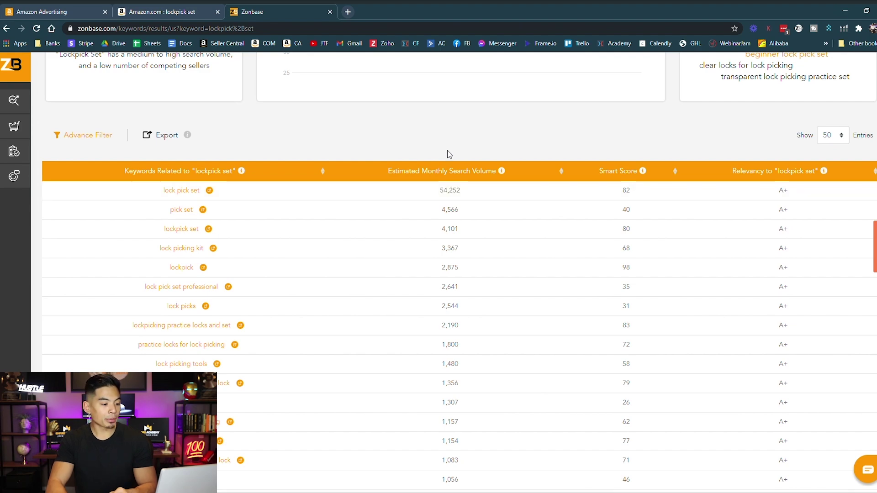
scroll(446, 157, down, 1)
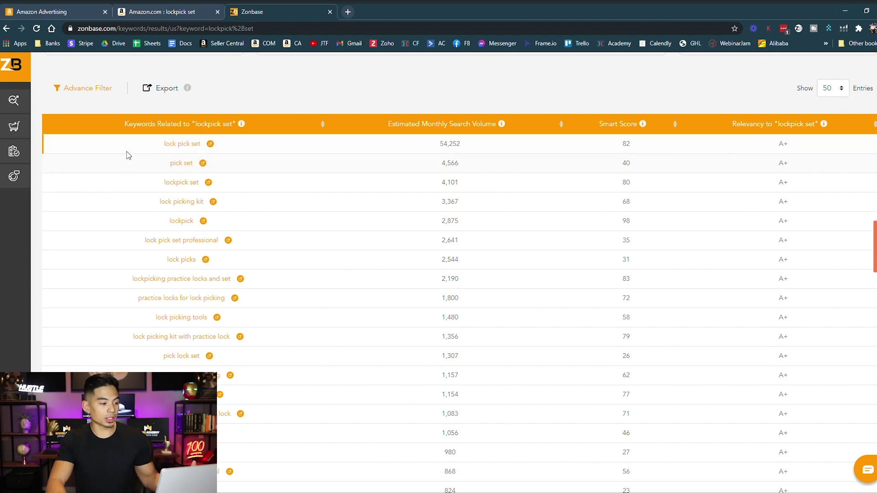
drag(435, 169, 395, 299)
scroll(429, 183, up, 2)
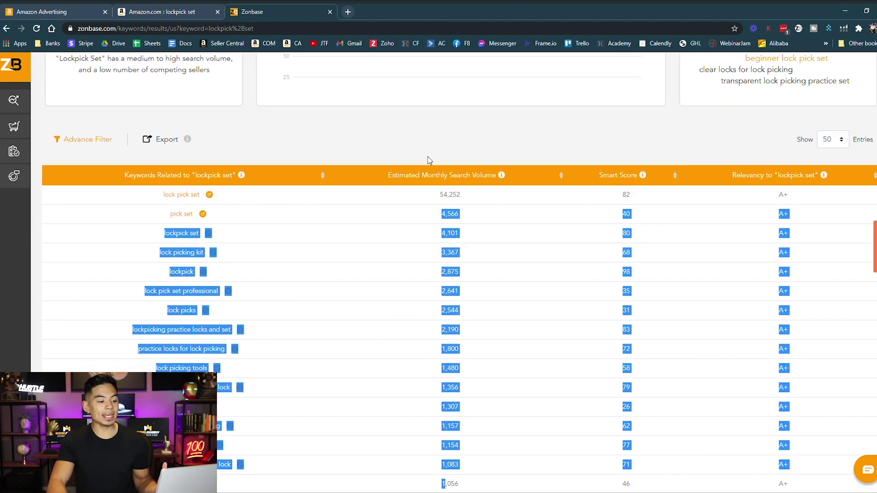
Clear the selection in the Zonbase keyword table and check the suggested bids of the keywords in the Amazon Advertising campaign
click(429, 160)
click(194, 8)
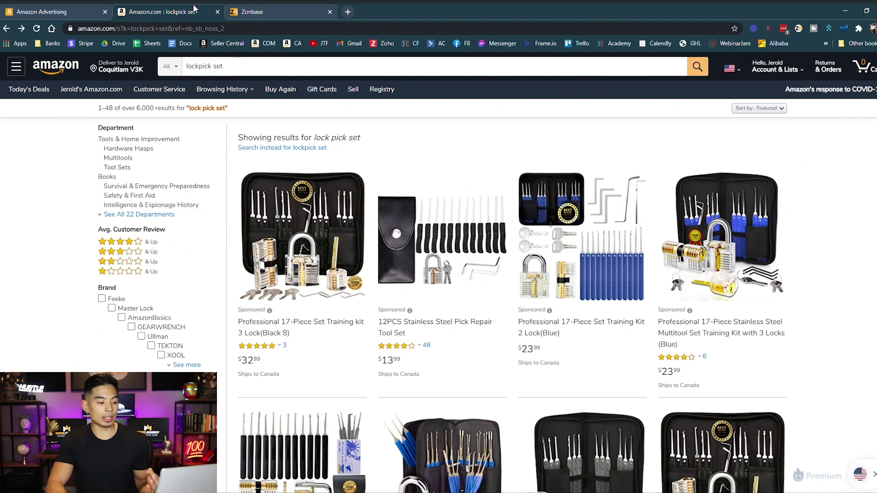
click(99, 9)
scroll(868, 319, up, 1)
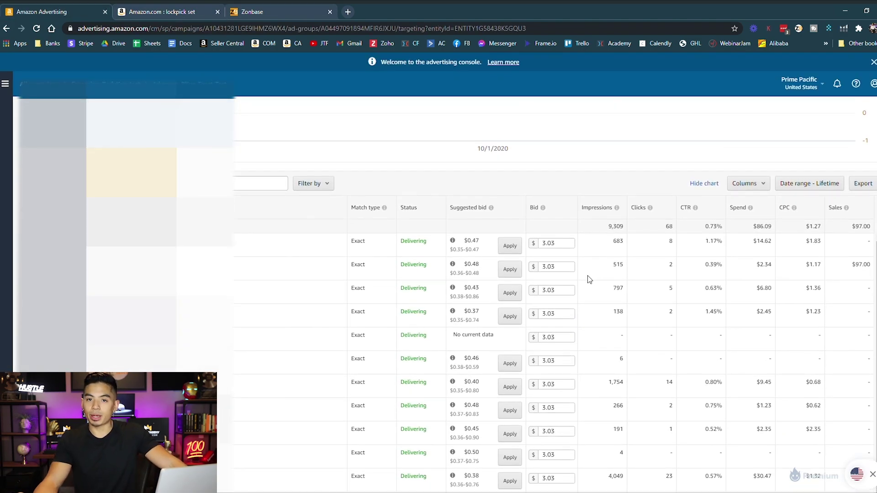
click(452, 264)
click(447, 291)
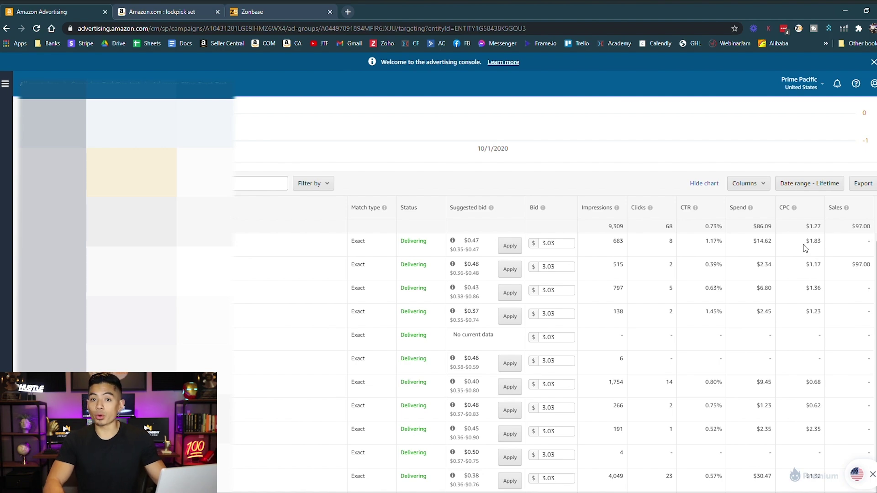
Examine the actual cost per click of each campaign keyword down the targeting table
scroll(804, 245, down, 1)
scroll(804, 256, up, 1)
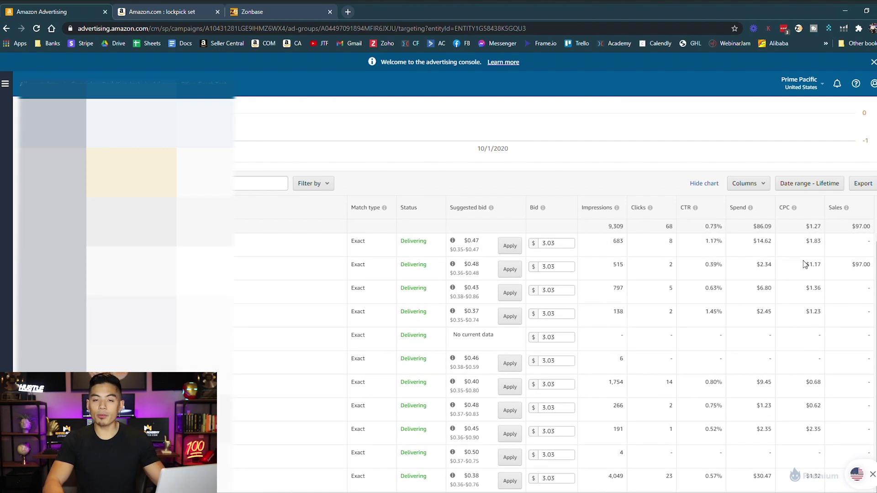
scroll(813, 256, down, 1)
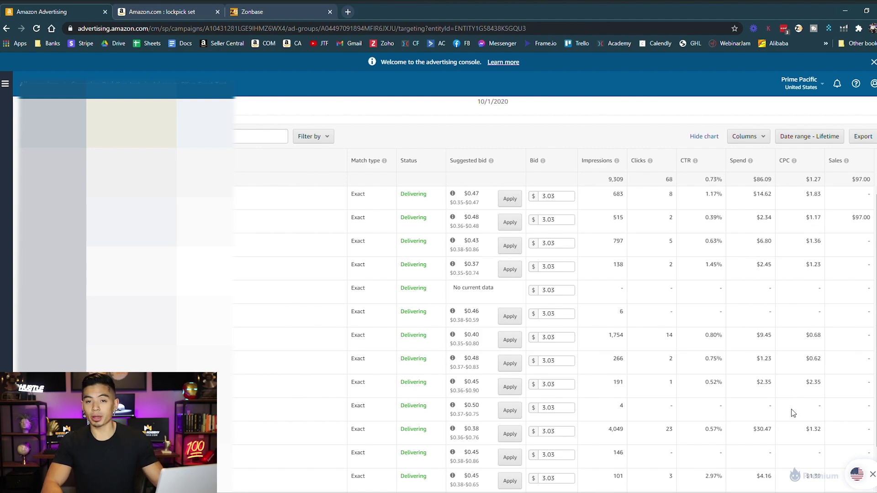
scroll(776, 413, down, 1)
scroll(758, 418, up, 3)
scroll(709, 426, up, 2)
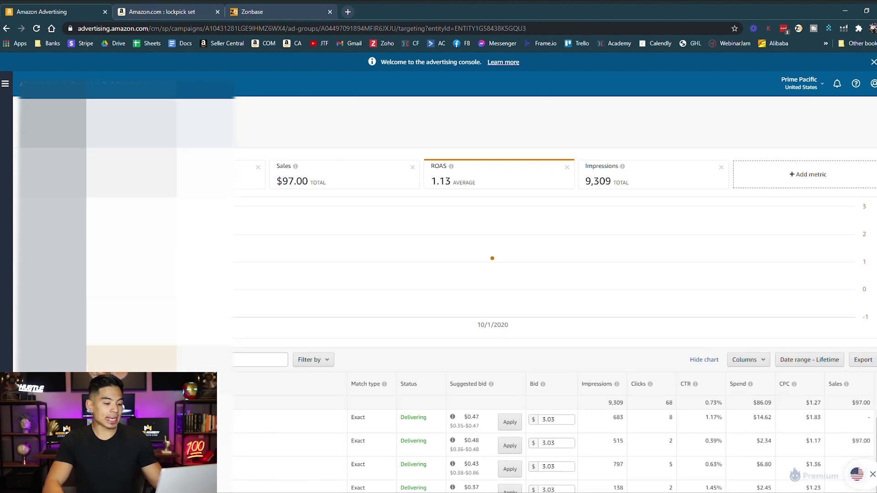
scroll(709, 426, down, 2)
scroll(477, 348, down, 2)
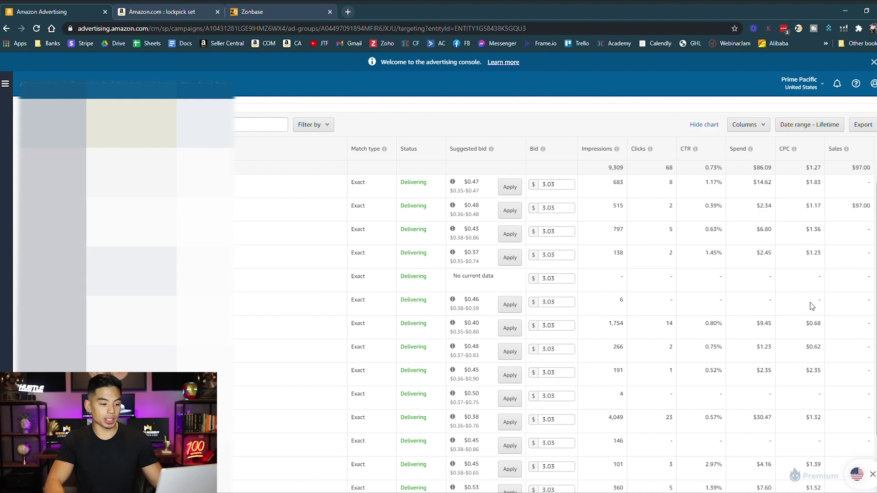
Review the ad group's ROAS and sales against the impressions, clicks and spend of all its keywords
scroll(542, 168, up, 5)
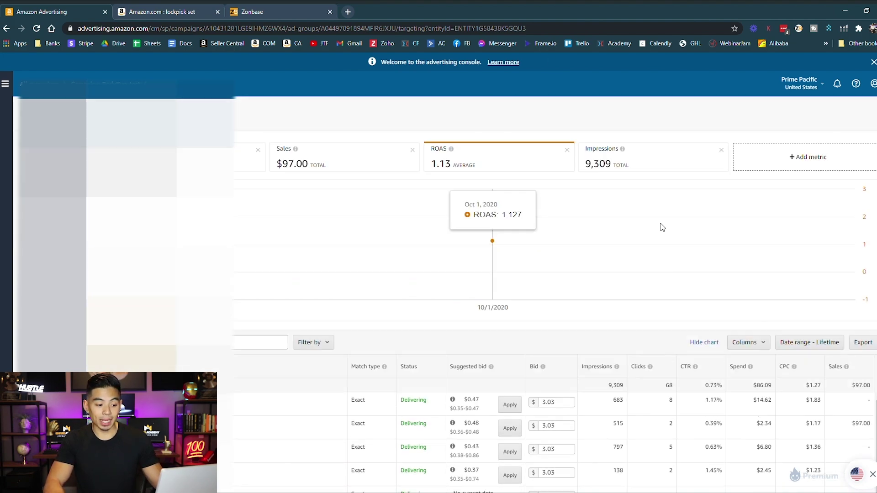
scroll(647, 207, down, 2)
scroll(647, 212, down, 1)
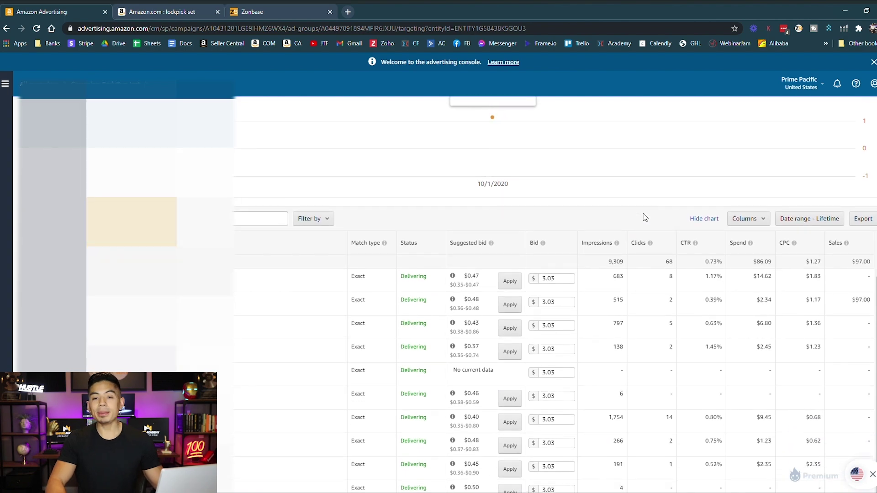
scroll(644, 220, down, 4)
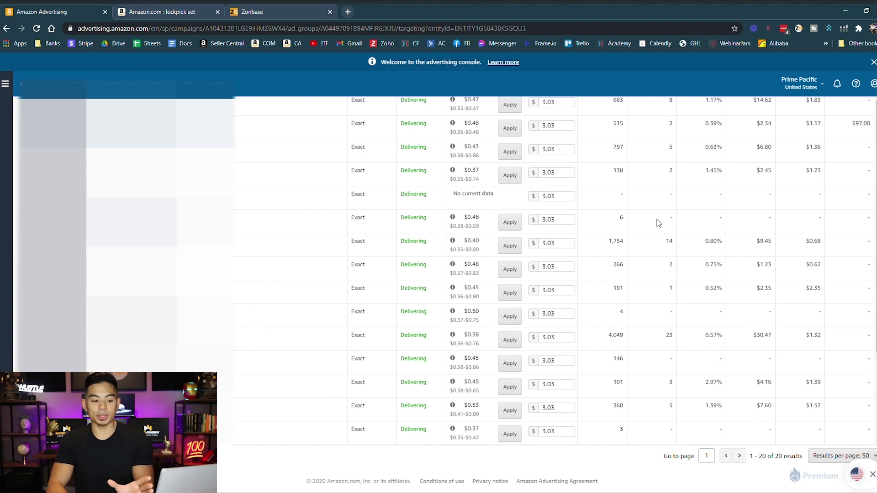
scroll(658, 222, up, 3)
scroll(661, 235, up, 1)
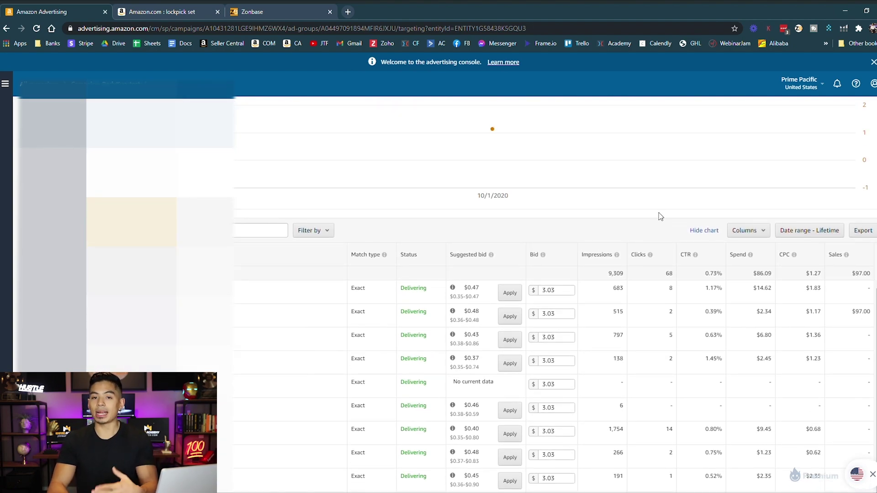
scroll(655, 219, down, 1)
scroll(648, 234, down, 5)
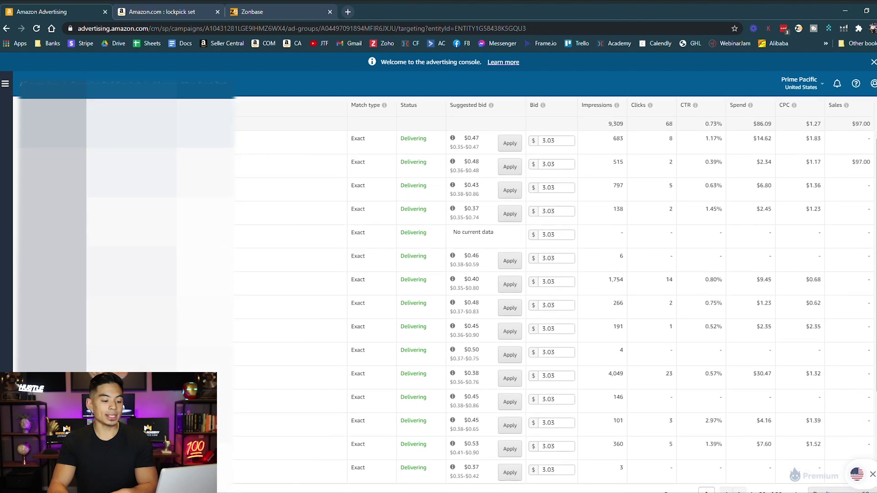
Compare the Zonbase search volumes of the related keywords with the figures in the Amazon Advertising campaign
click(311, 12)
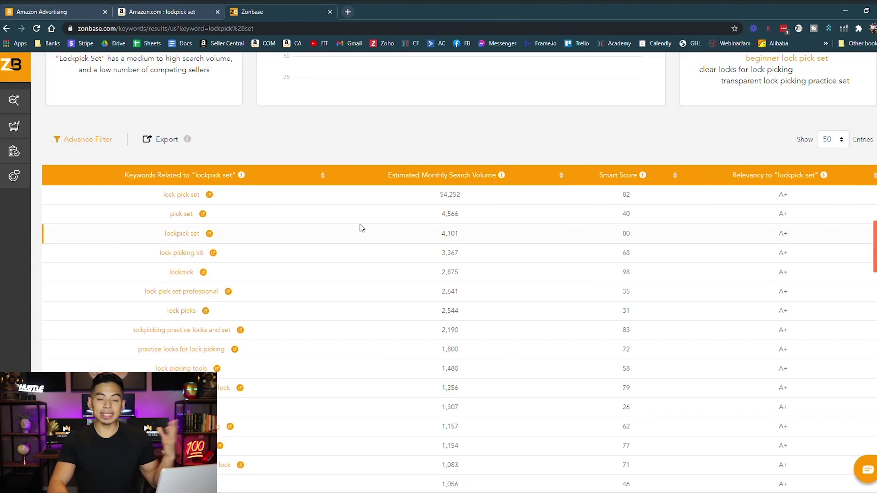
scroll(358, 219, down, 1)
scroll(365, 350, down, 2)
scroll(361, 338, up, 3)
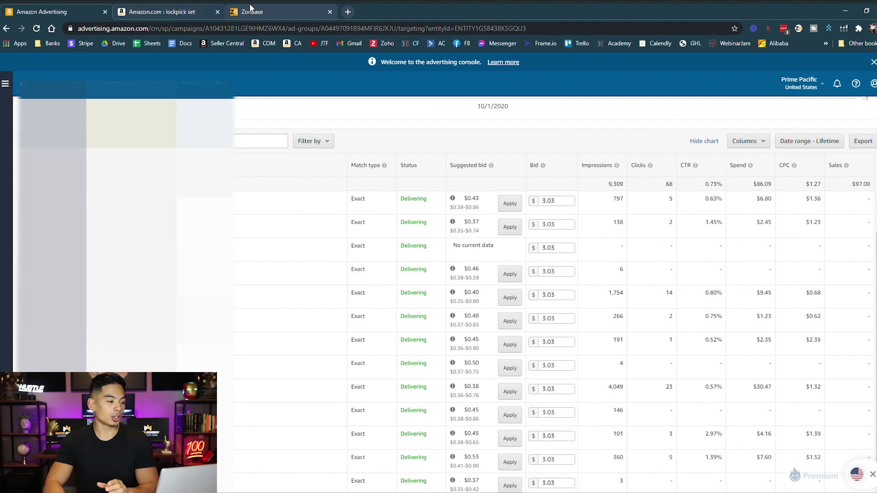
click(252, 10)
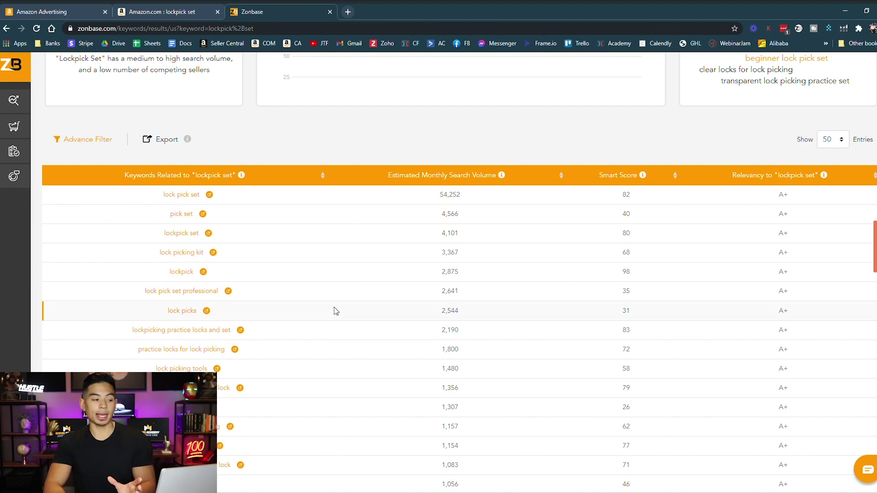
key(ctrl+1)
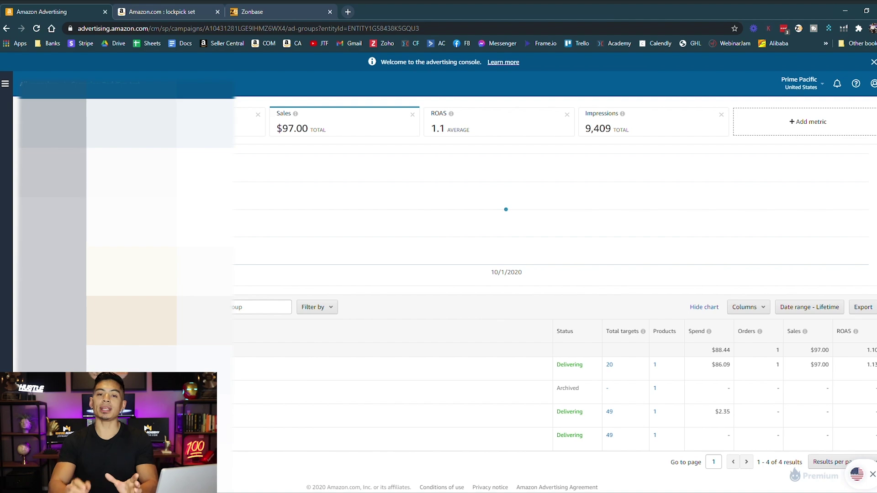
key(ctrl+3)
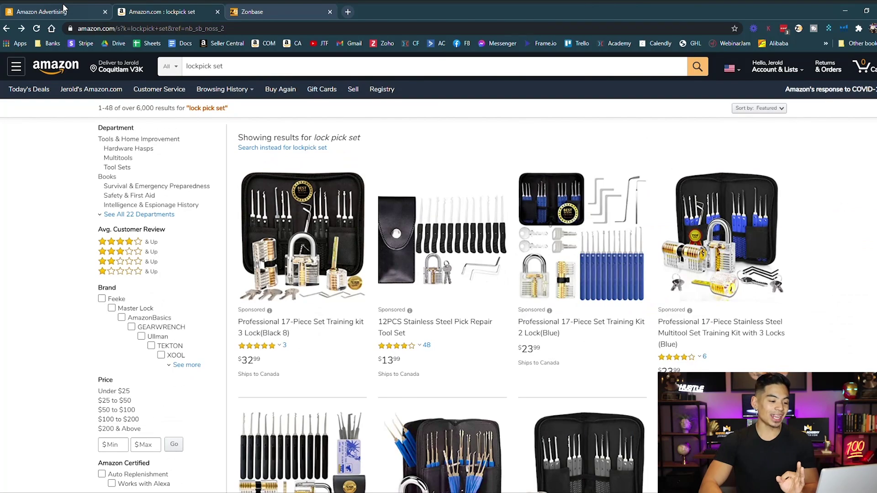
Check the sales, ROAS and impressions in the campaign's ad group overview, and return to the Zonbase keyword list
click(55, 12)
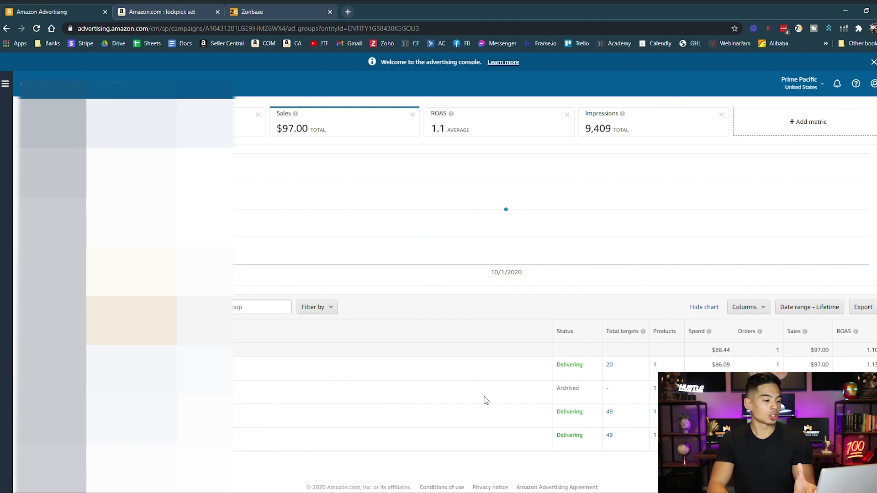
scroll(396, 272, up, 1)
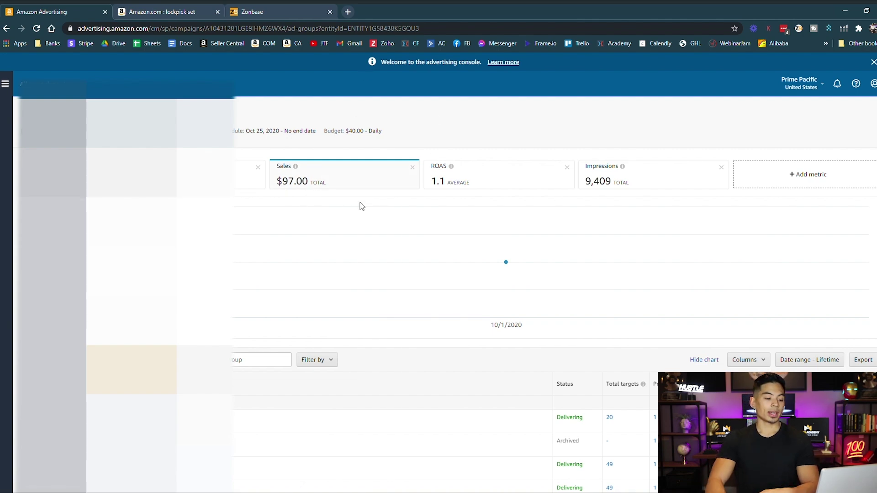
mouse_move(364, 232)
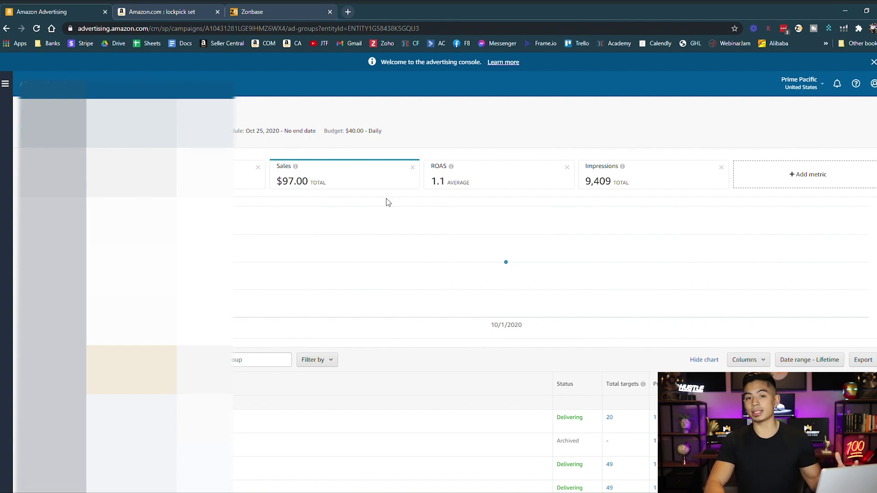
scroll(384, 194, down, 1)
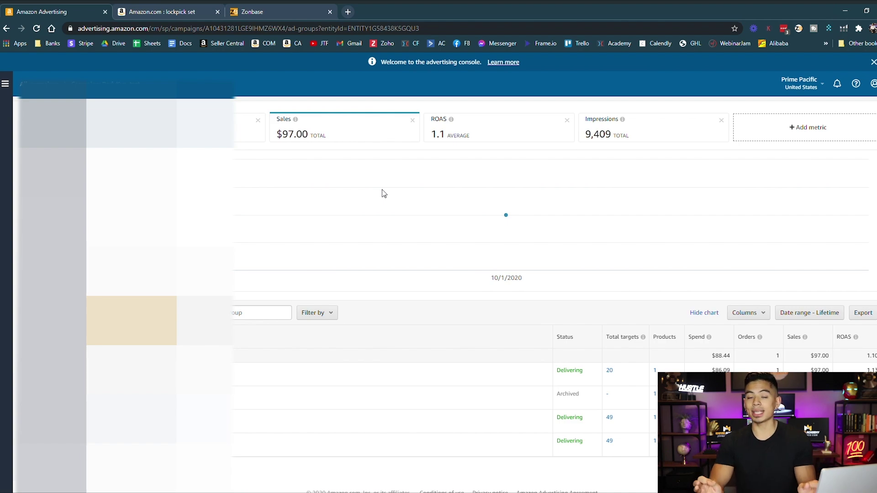
click(307, 9)
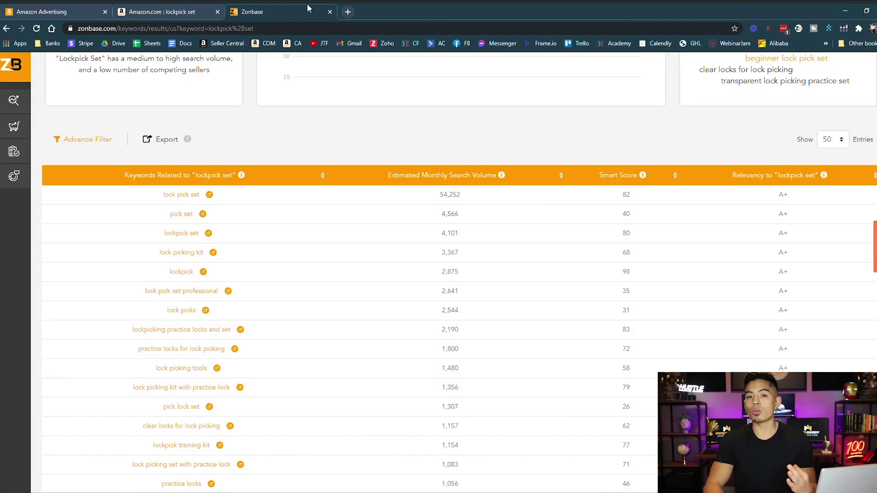